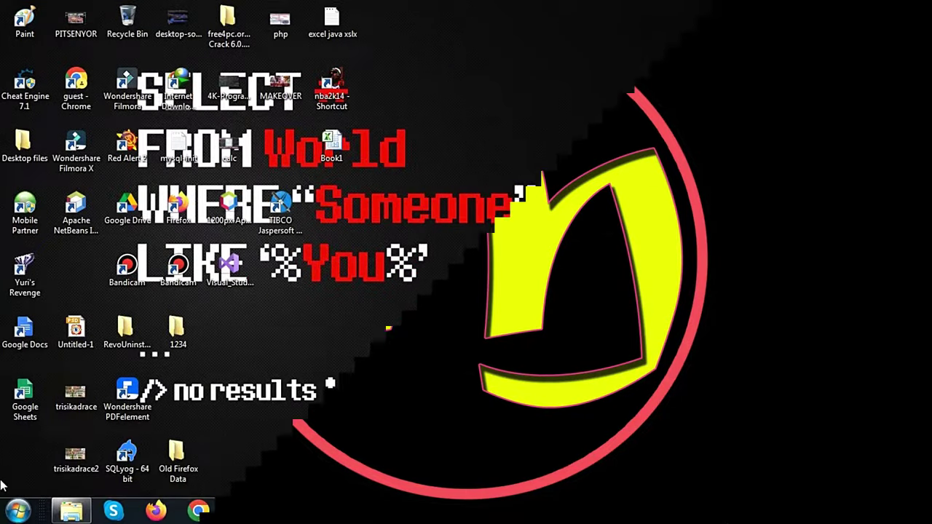
Open the Windows Start menu to find Microsoft Publisher 2010.
key("super")
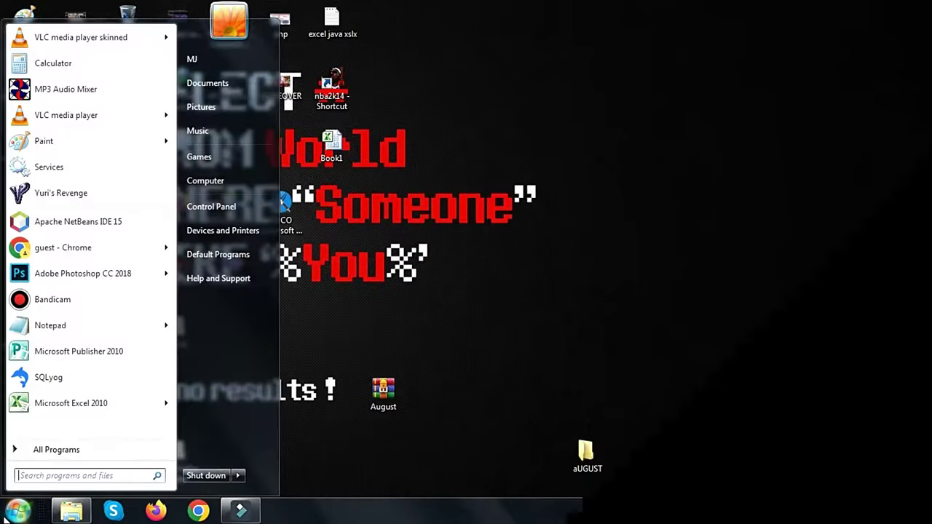
Launch Publisher 2010, dismiss the activation notice, and show More Blank Page Sizes.
left_click(78, 353)
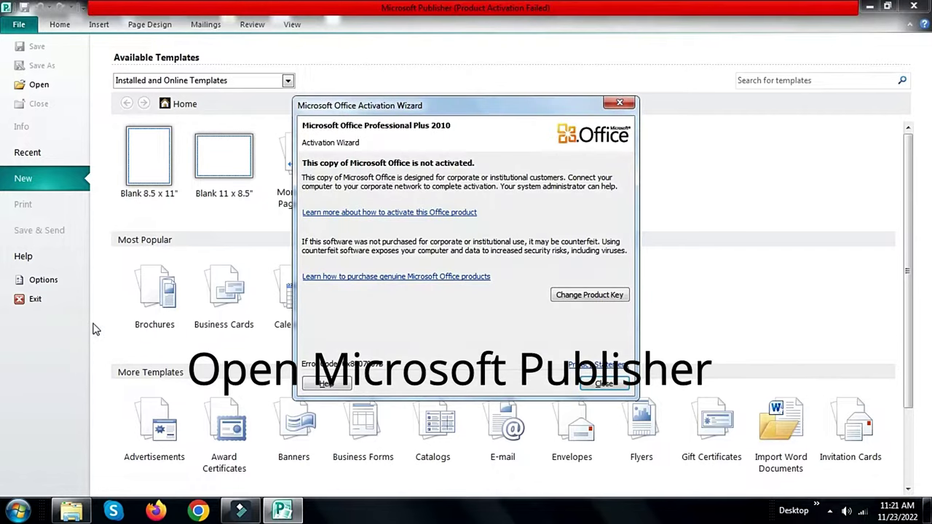
left_click(603, 386)
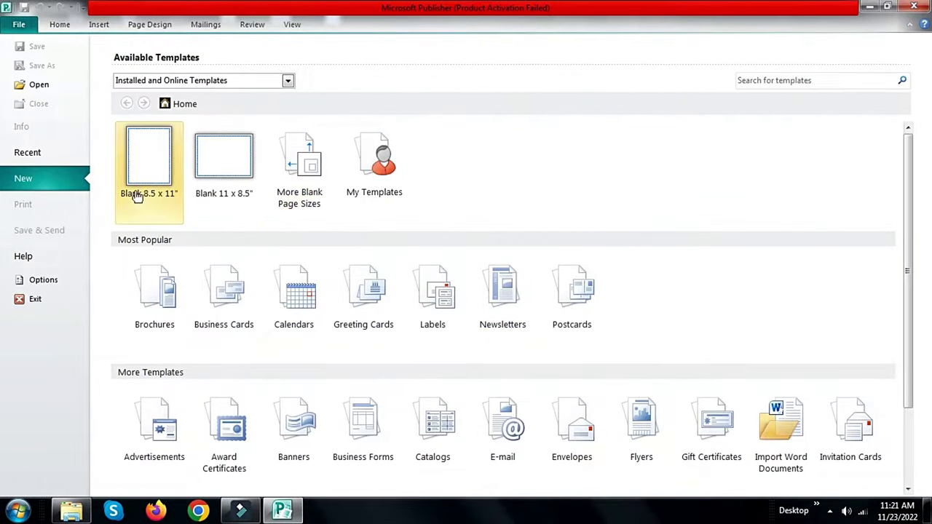
left_click(309, 182)
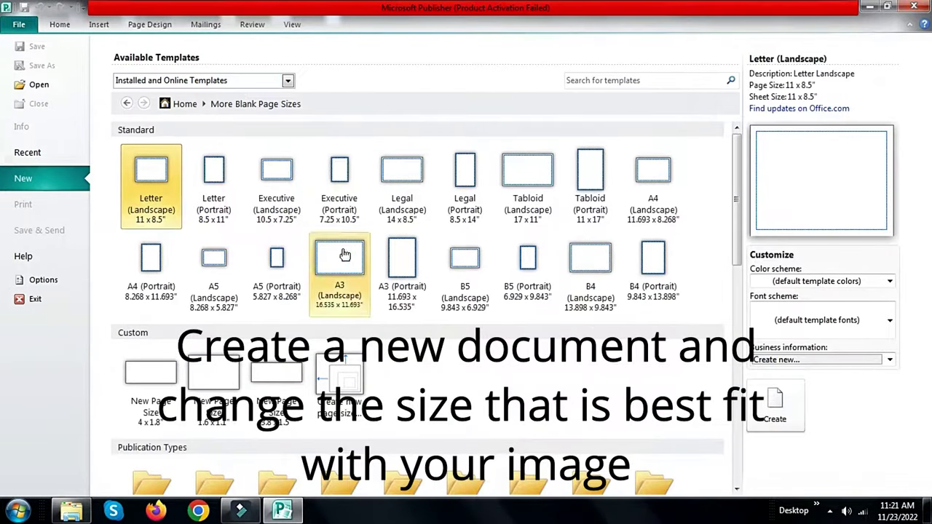
Create a custom 4" x 1.5" page size with top, left, bottom and right margins of 0".
left_click(340, 393)
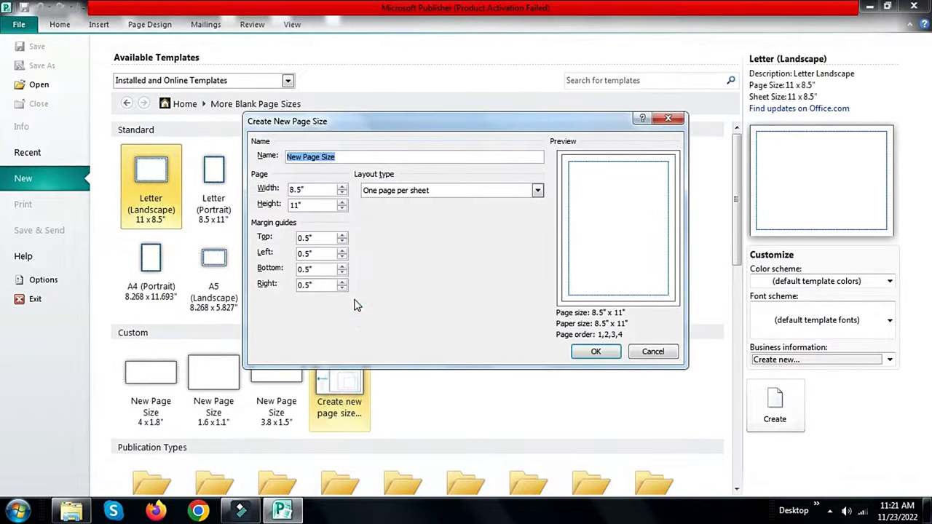
double_click(310, 188)
double_click(298, 206)
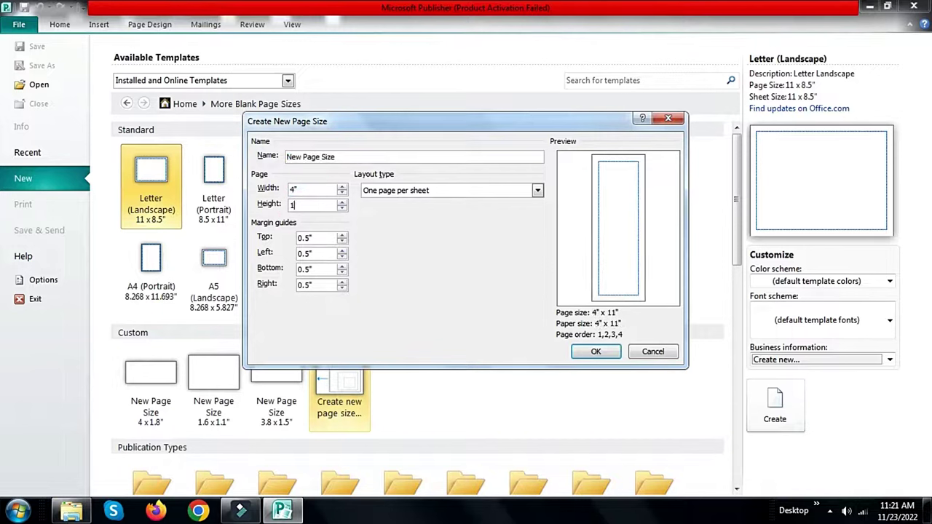
type(".5")
double_click(319, 238)
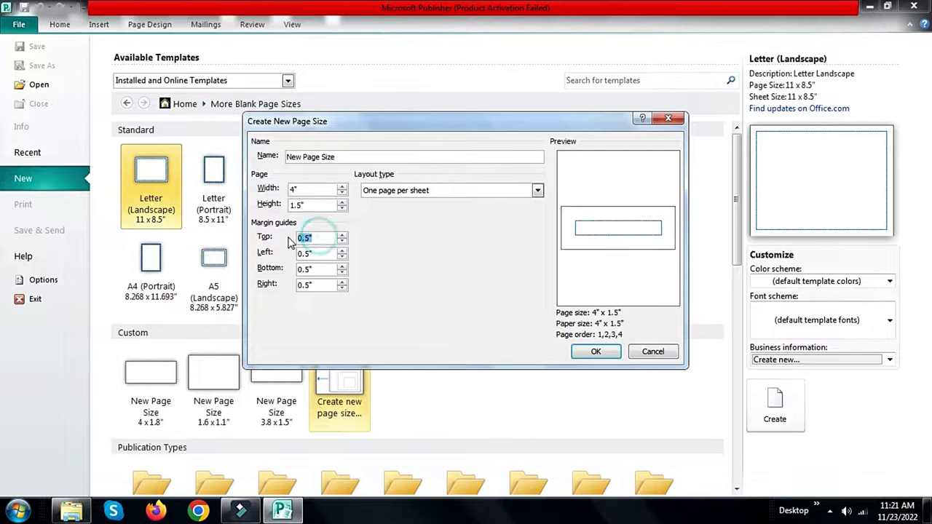
type("0")
double_click(313, 254)
type("0")
double_click(314, 269)
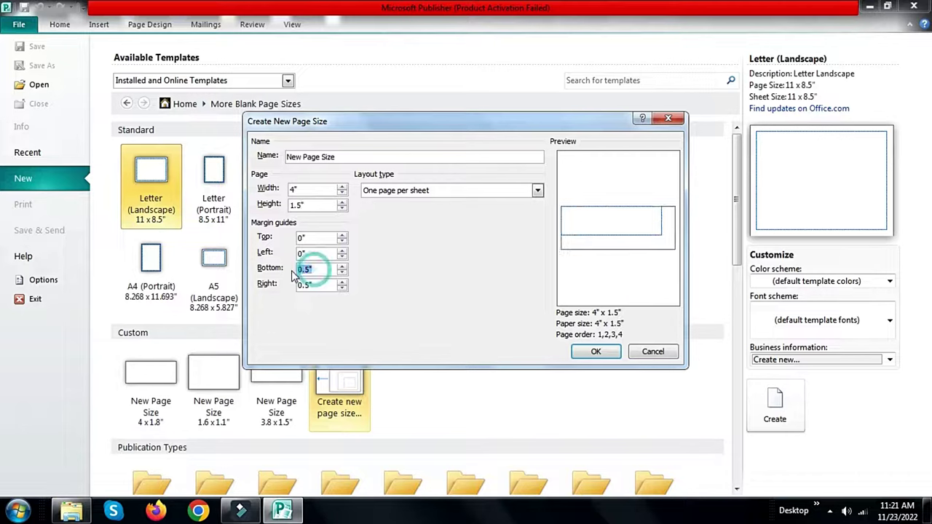
type("0")
double_click(309, 285)
type("0")
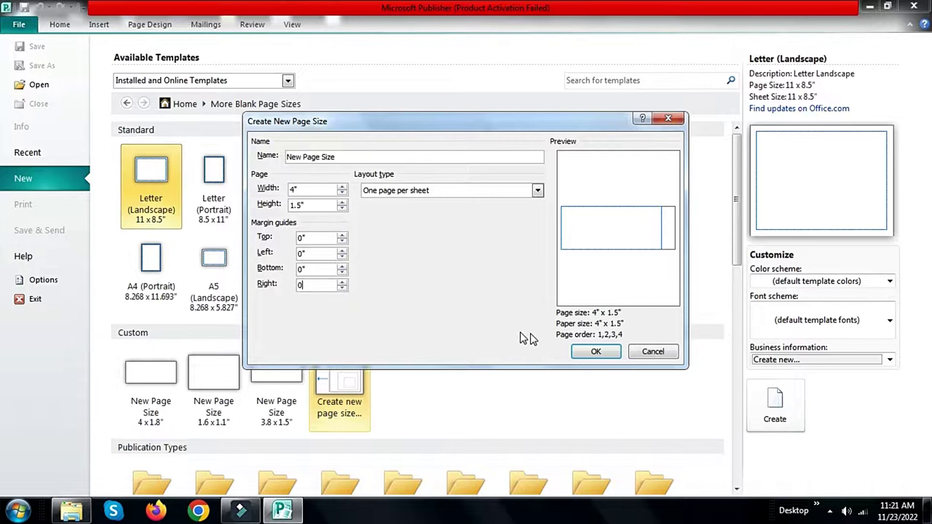
left_click(594, 351)
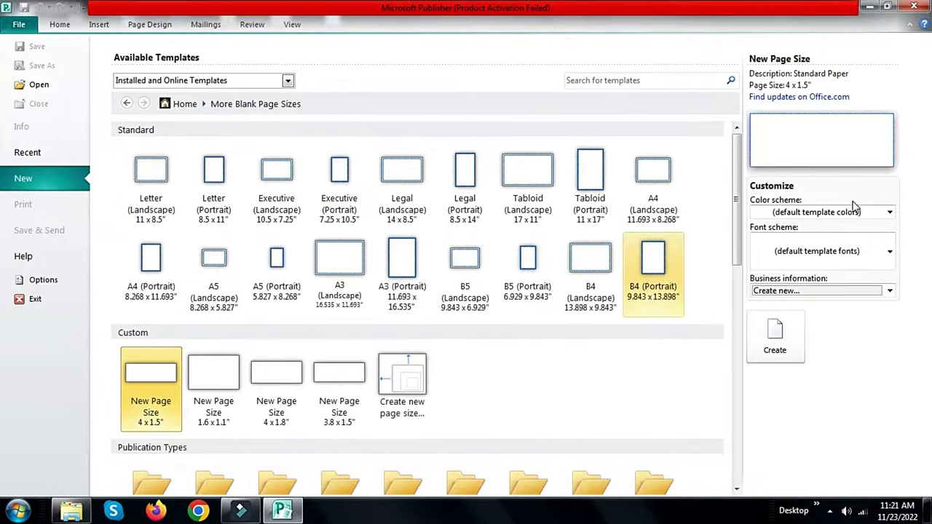
Create a 4" x 1.5" publication and insert the sports ticket picture from Documents > TICKET.
left_click(800, 332)
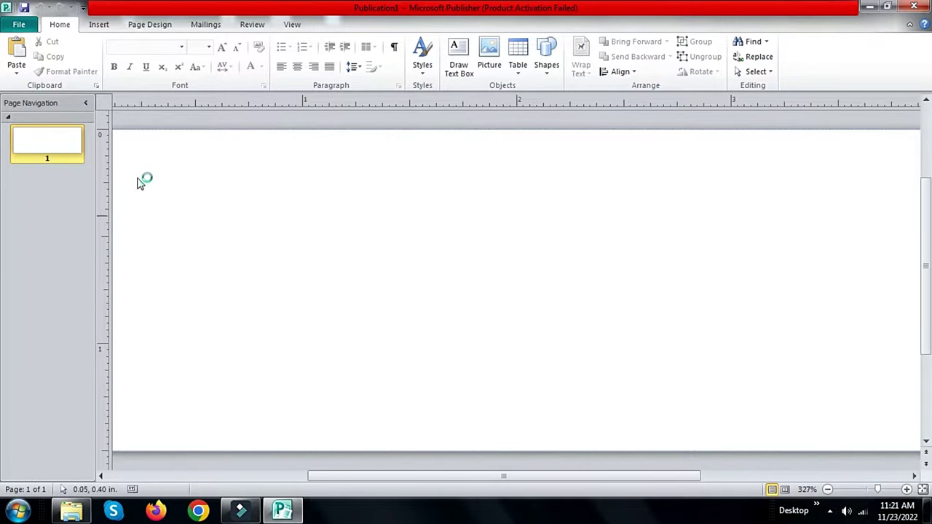
left_click(101, 24)
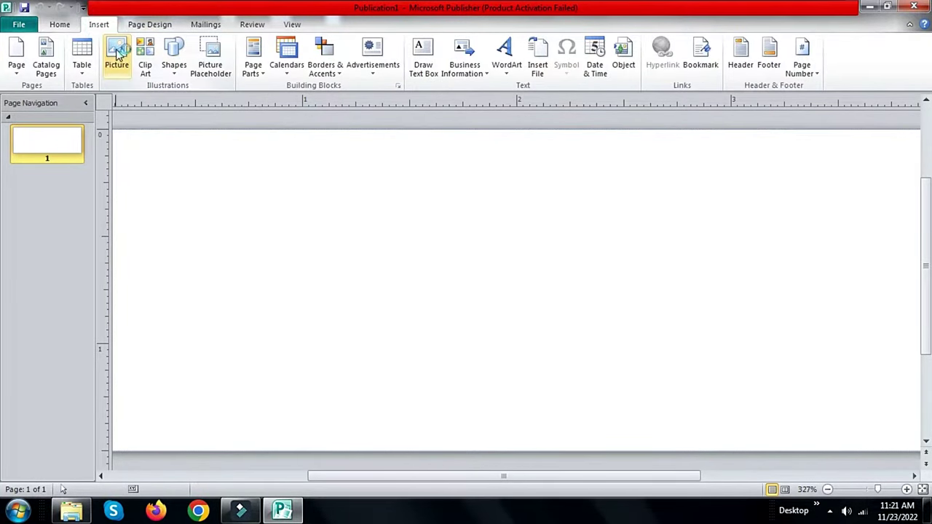
left_click(117, 51)
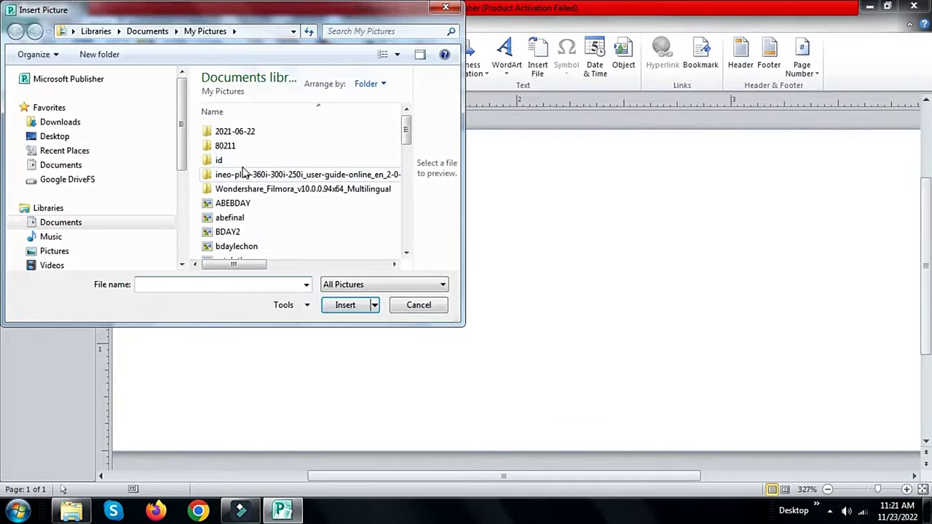
left_click(60, 166)
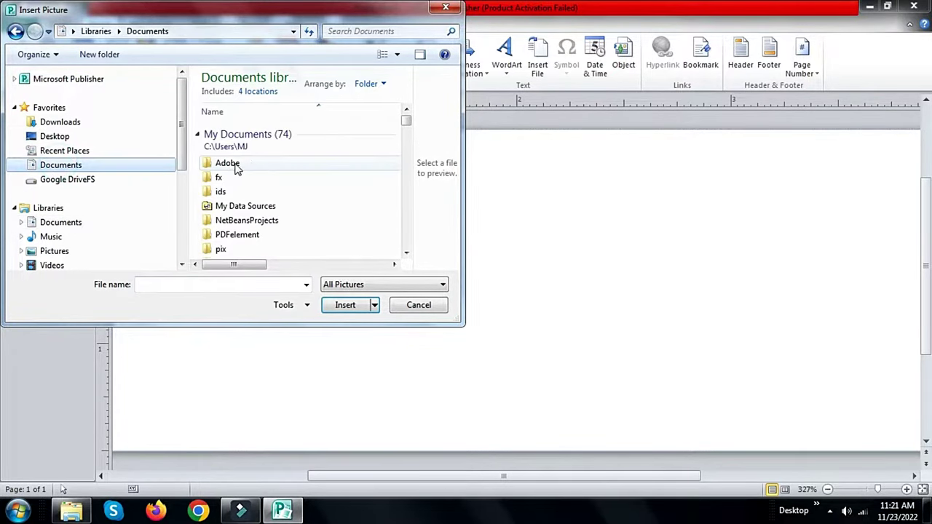
scroll(244, 182, "down", 2)
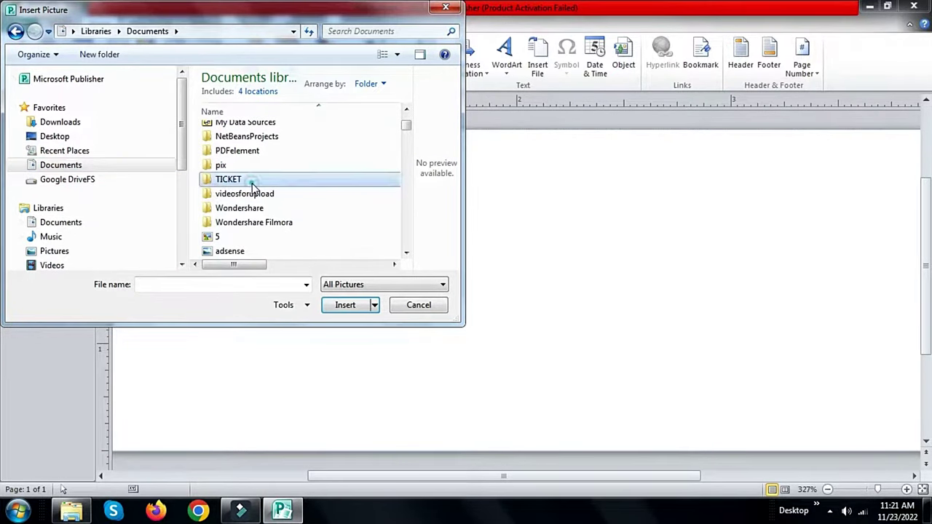
double_click(241, 180)
double_click(235, 132)
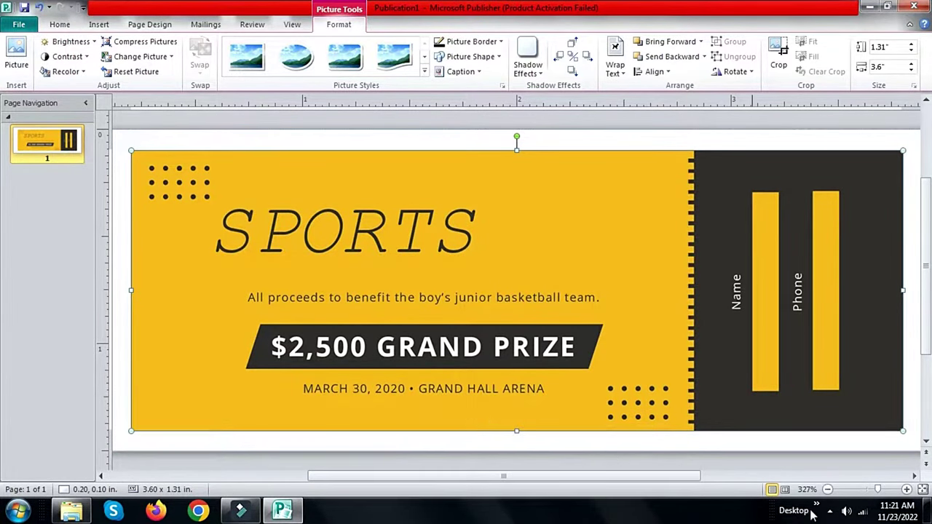
Resize the sports ticket picture to about 3.86" x 1.40" so it nearly fills the page.
left_click(867, 490)
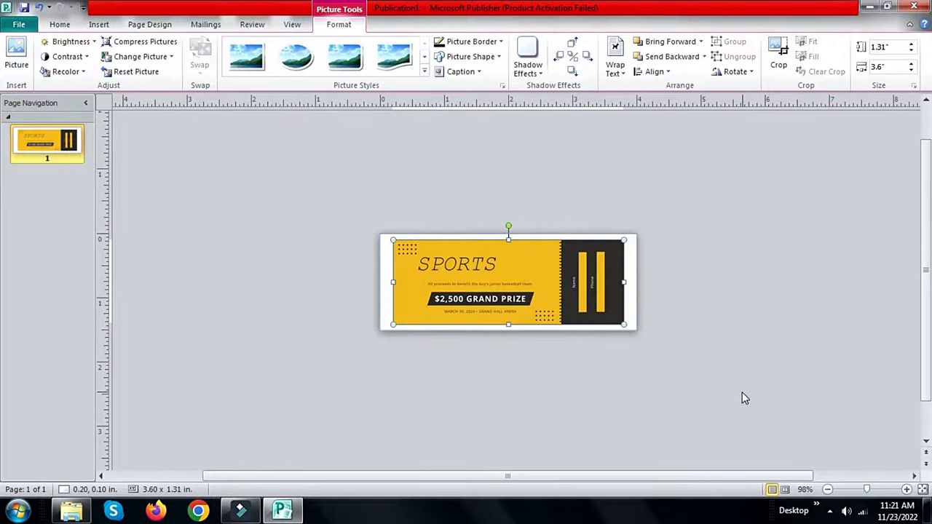
left_click(876, 490)
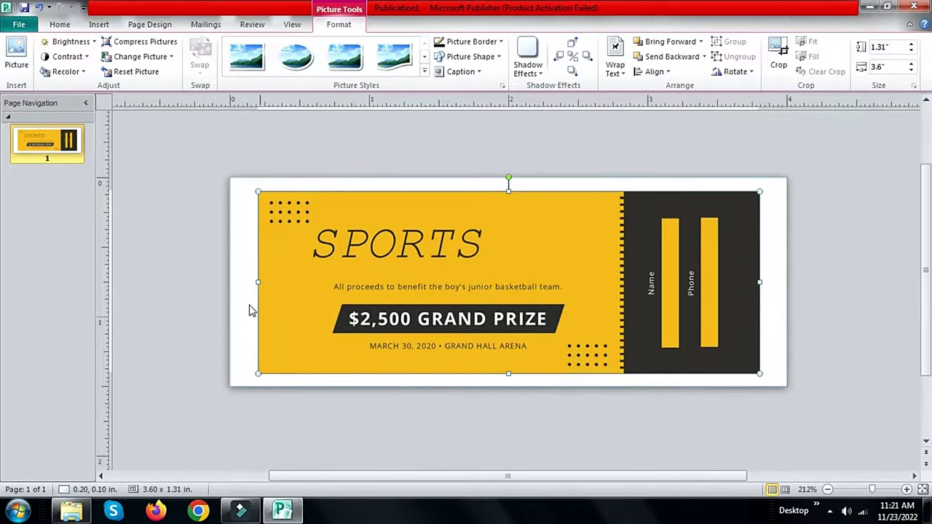
left_click_drag(257, 191, 232, 180)
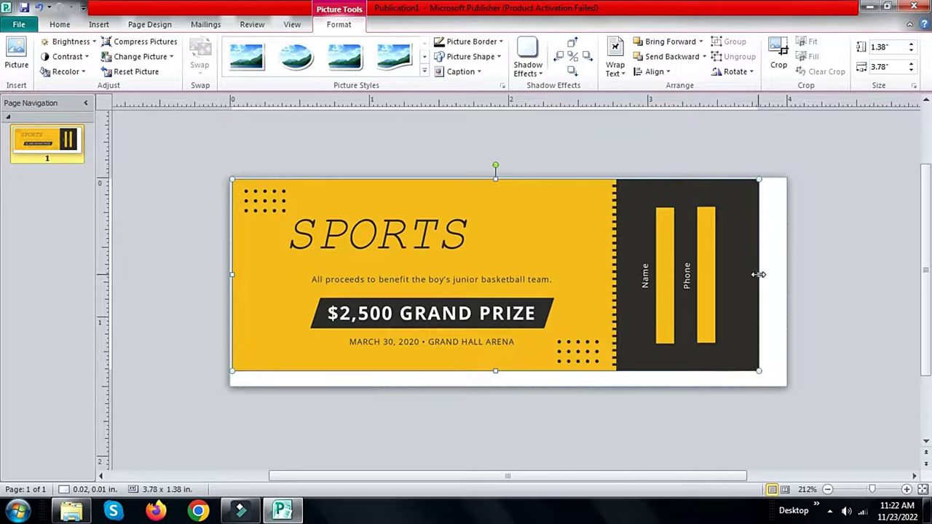
left_click_drag(759, 369, 768, 373)
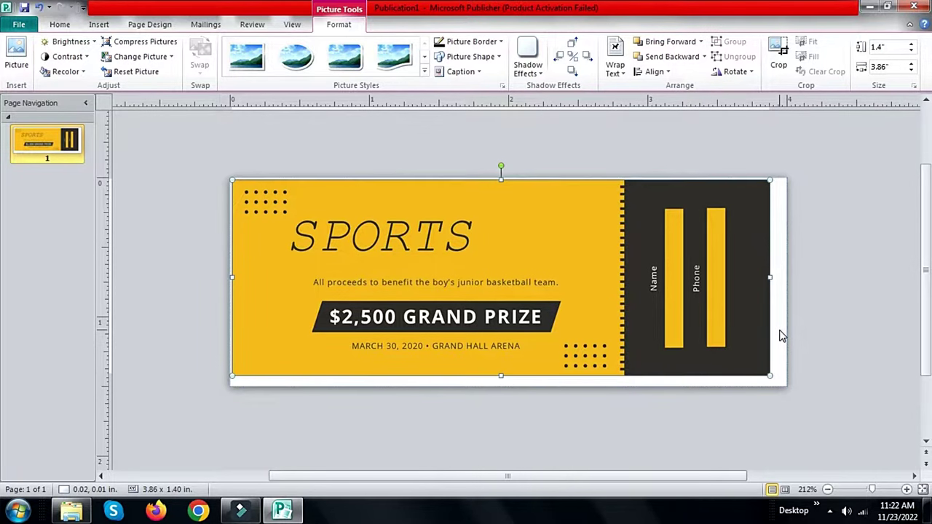
left_click(860, 314)
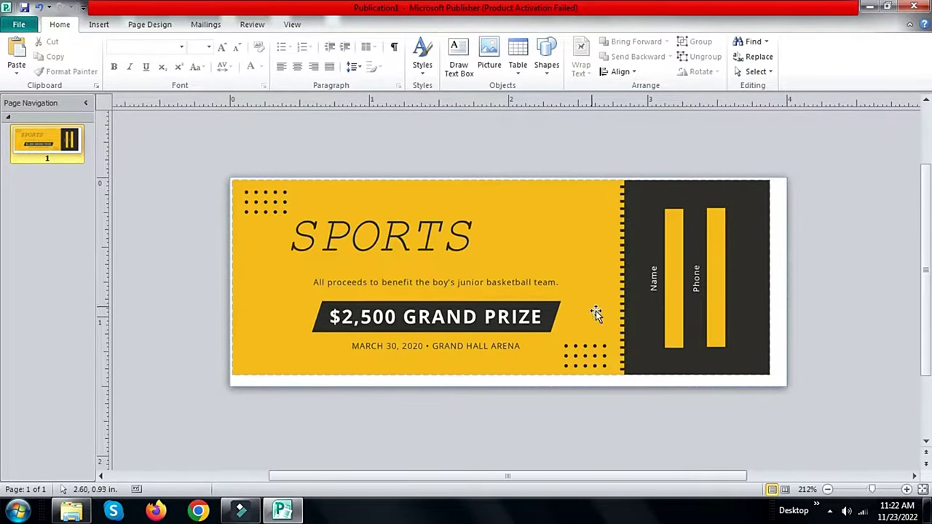
Draw a straight line along the ticket's bottom edge.
left_click(98, 24)
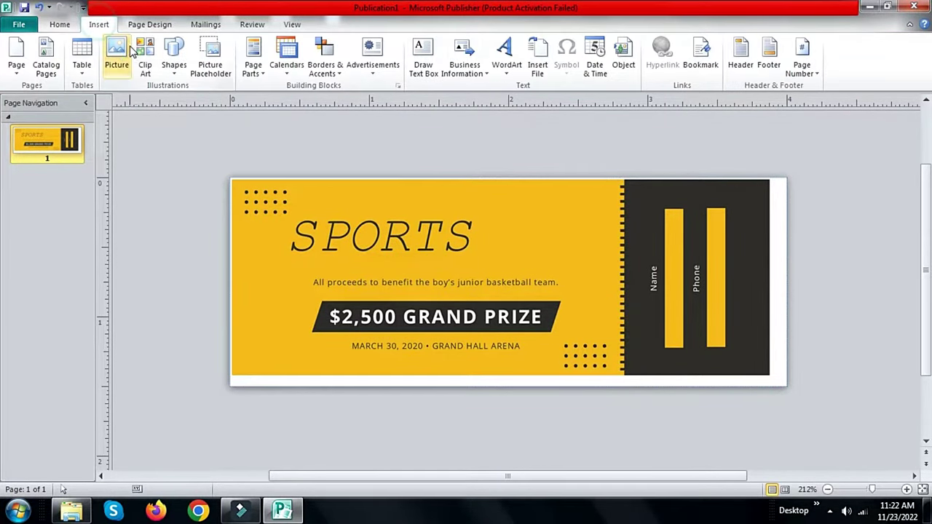
left_click(182, 56)
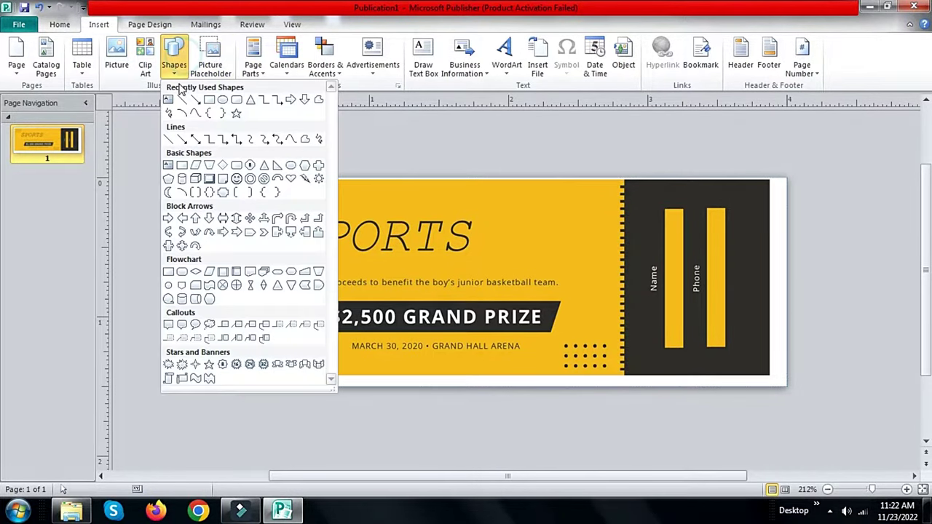
left_click(184, 99)
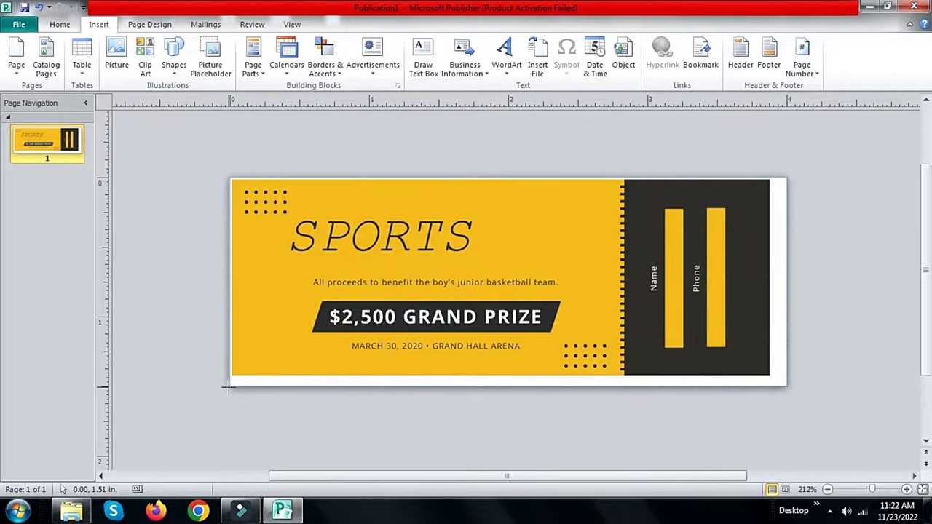
left_click_drag(227, 387, 774, 397)
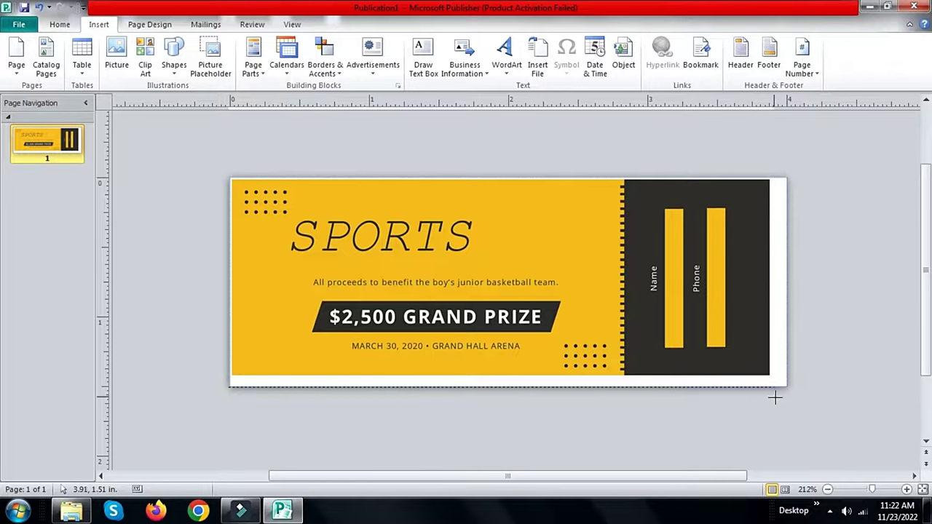
left_click_drag(786, 397, 787, 397)
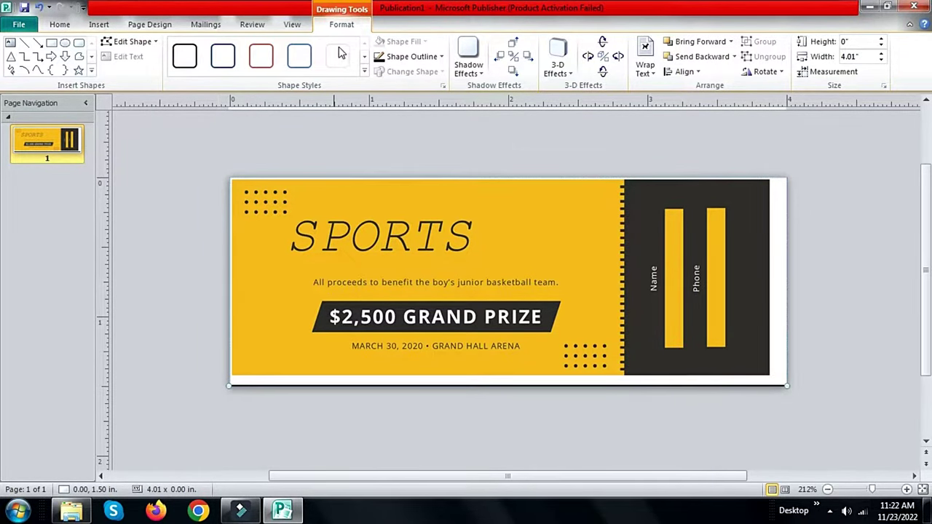
Make the bottom line dotted and duplicate it with Ctrl+D.
left_click(410, 56)
mouse_move(408, 231)
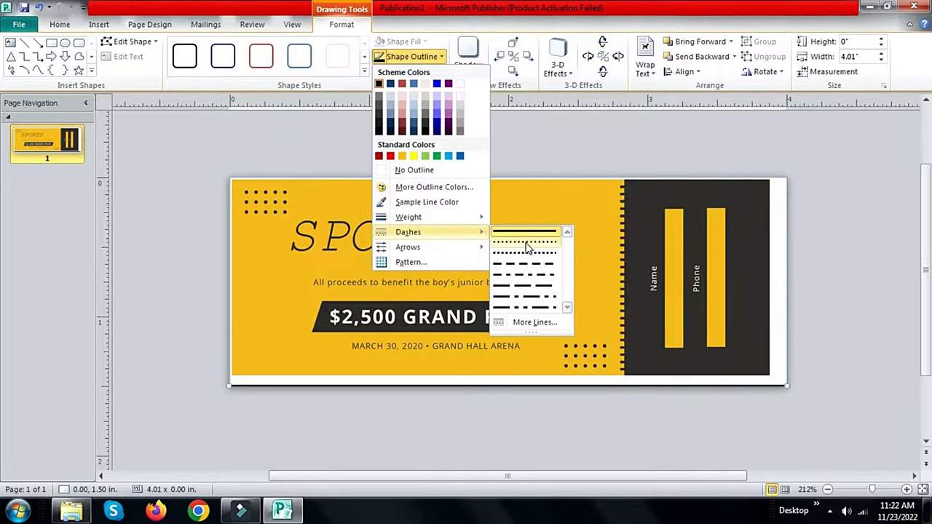
left_click(526, 244)
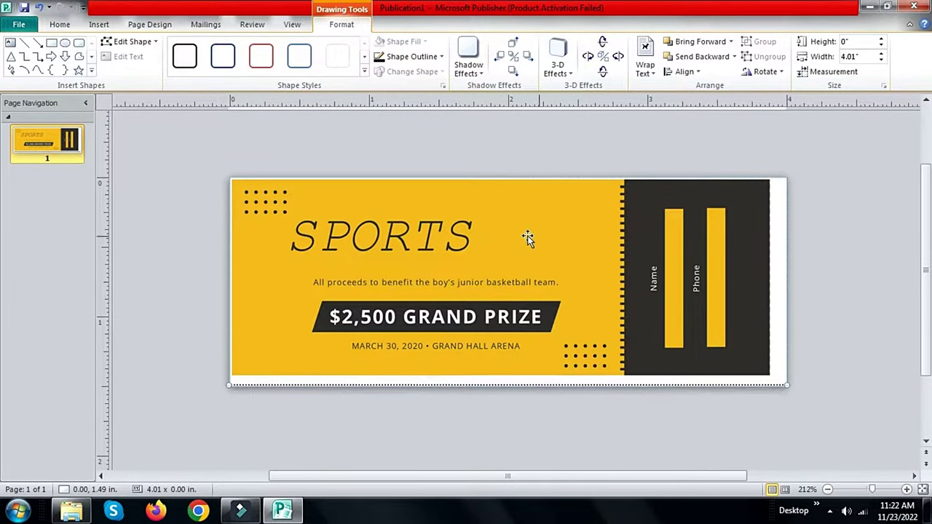
left_click(816, 309)
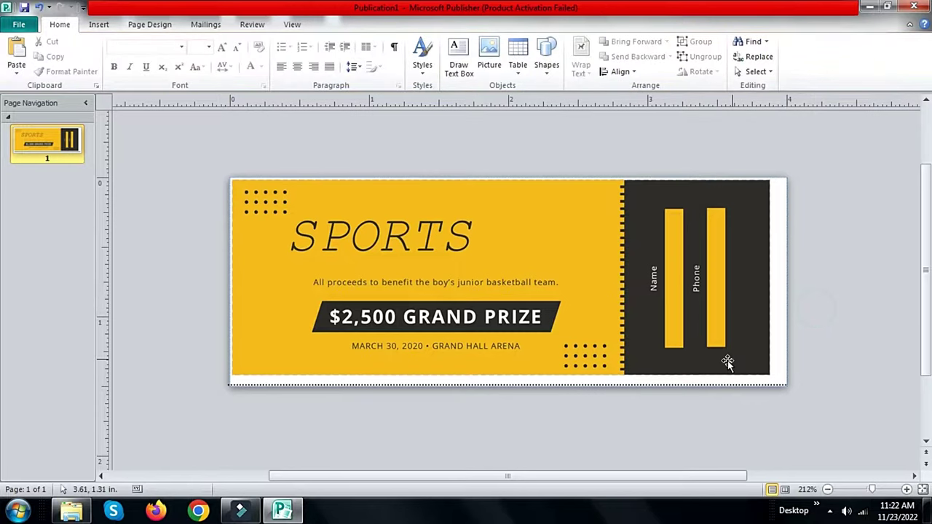
left_click(703, 382)
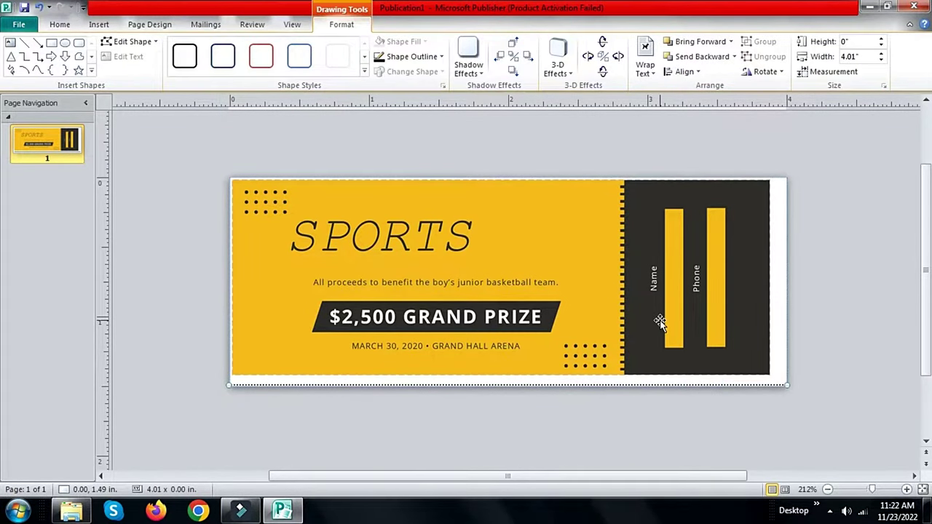
key("ctrl+d")
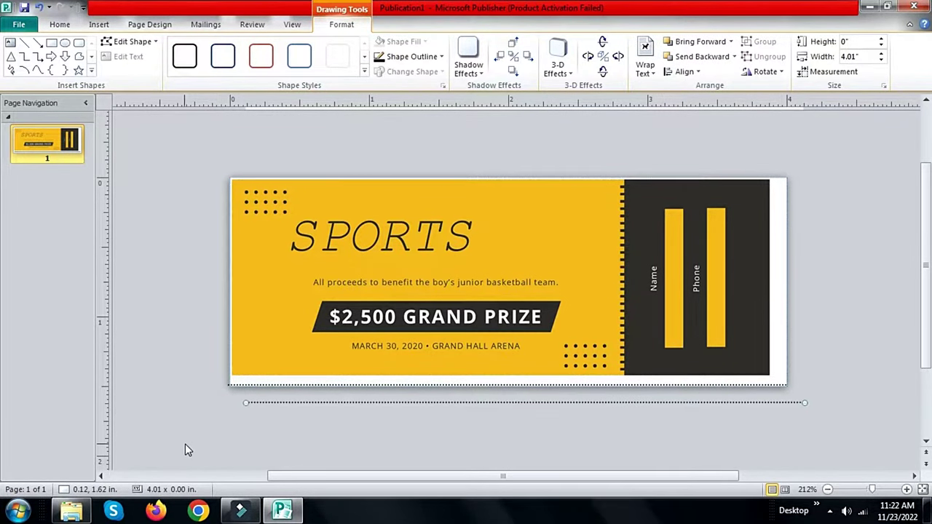
Turn the copied dotted line into a 1.51" vertical line along the ticket's right edge.
left_click_drag(244, 403, 853, 250)
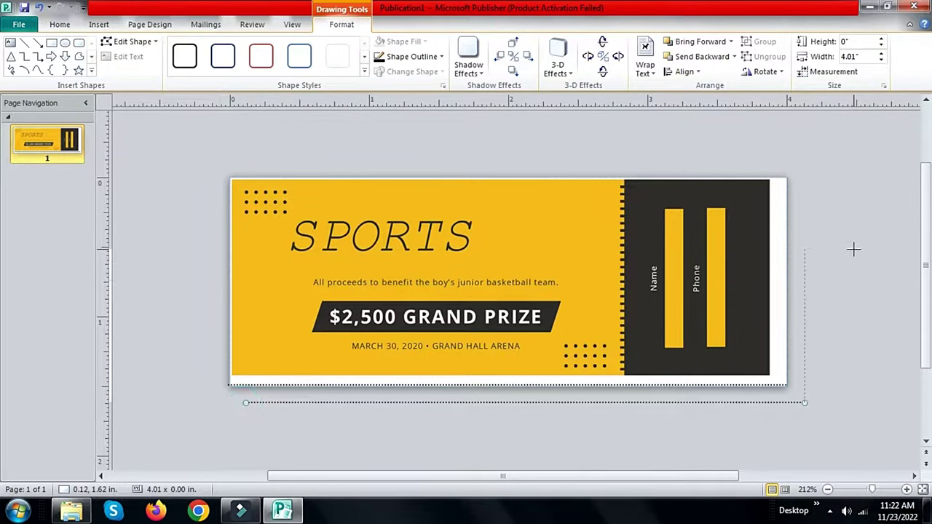
left_click_drag(844, 201, 844, 193)
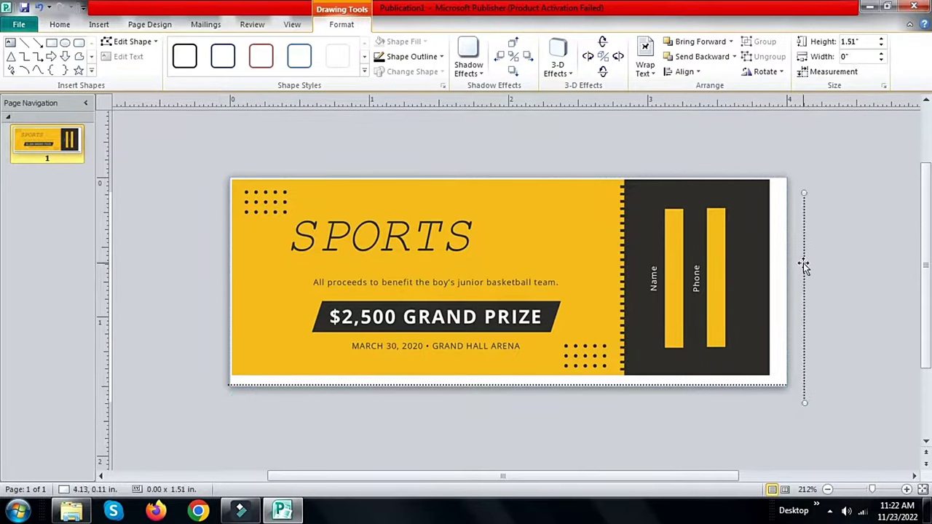
left_click_drag(804, 266, 787, 249)
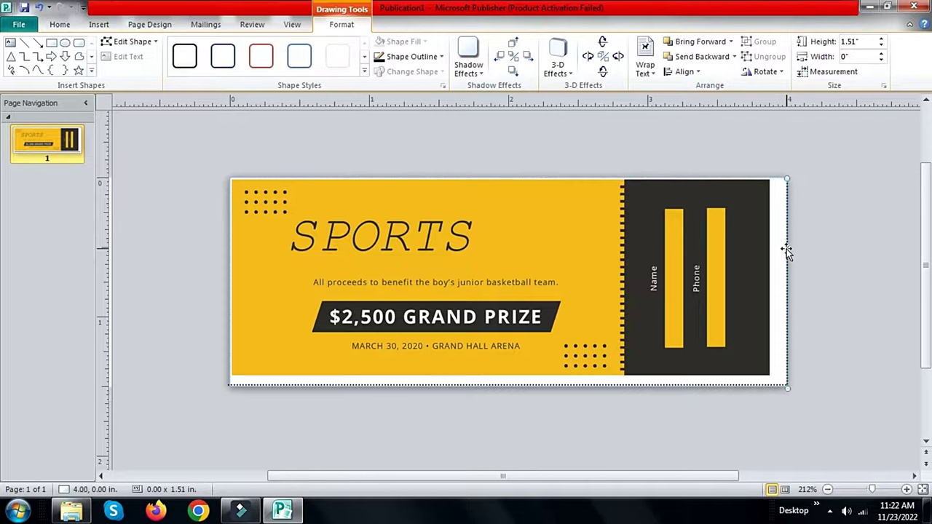
left_click_drag(787, 251, 787, 251)
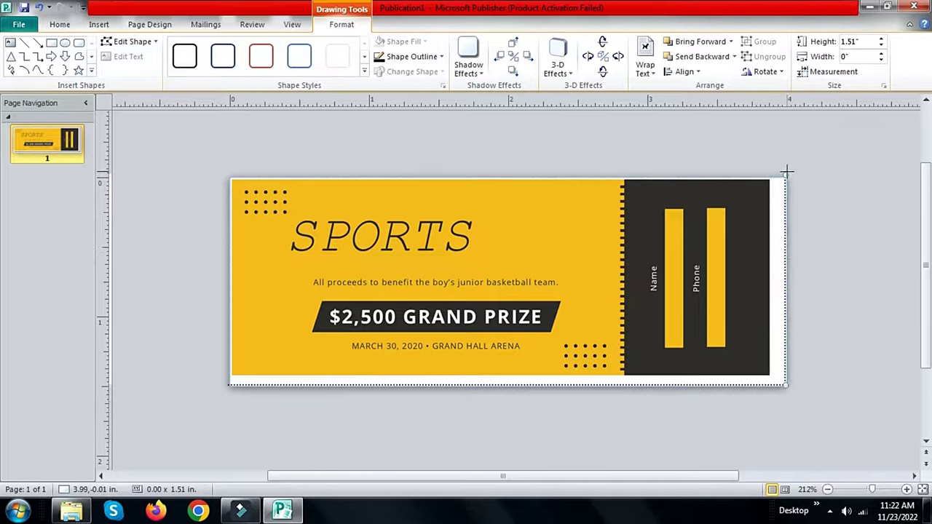
left_click(815, 187)
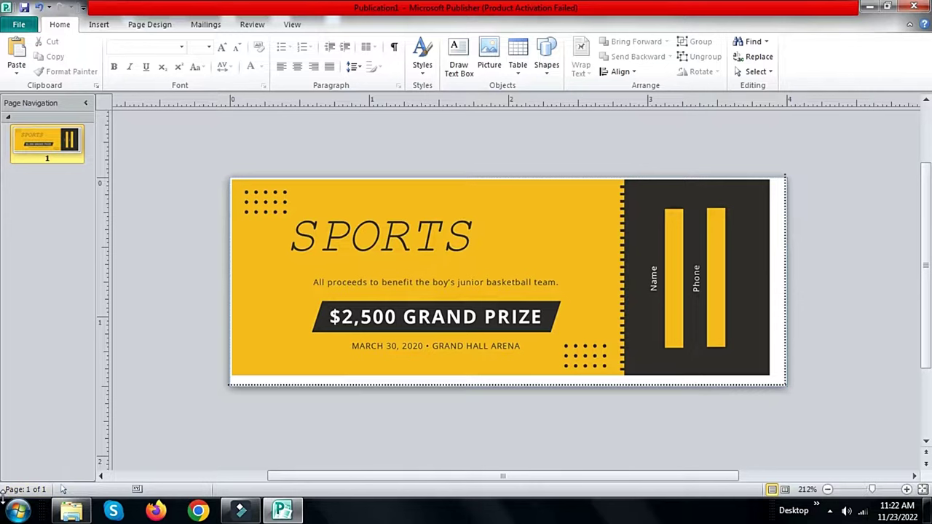
Widen the ticket picture slightly to 3.89" x 1.40".
left_click(15, 513)
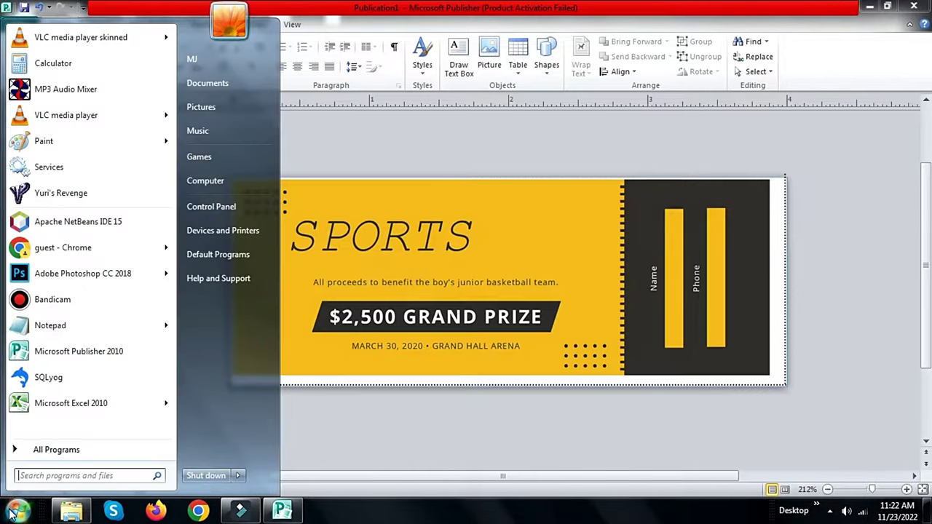
left_click(651, 311)
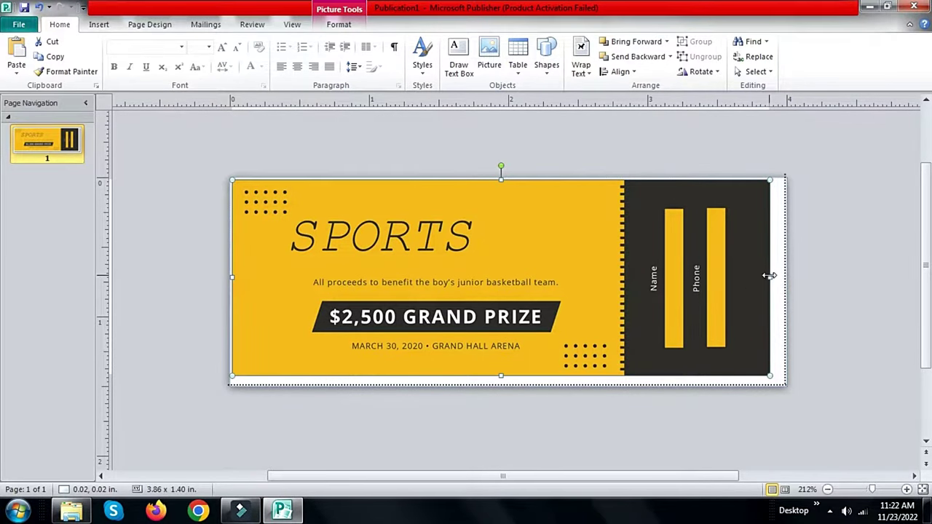
left_click_drag(769, 275, 774, 277)
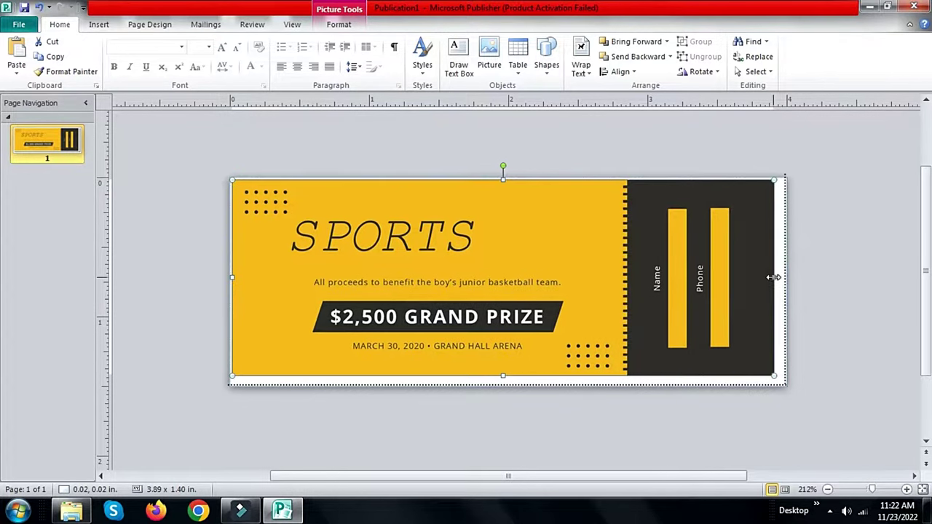
left_click(9, 513)
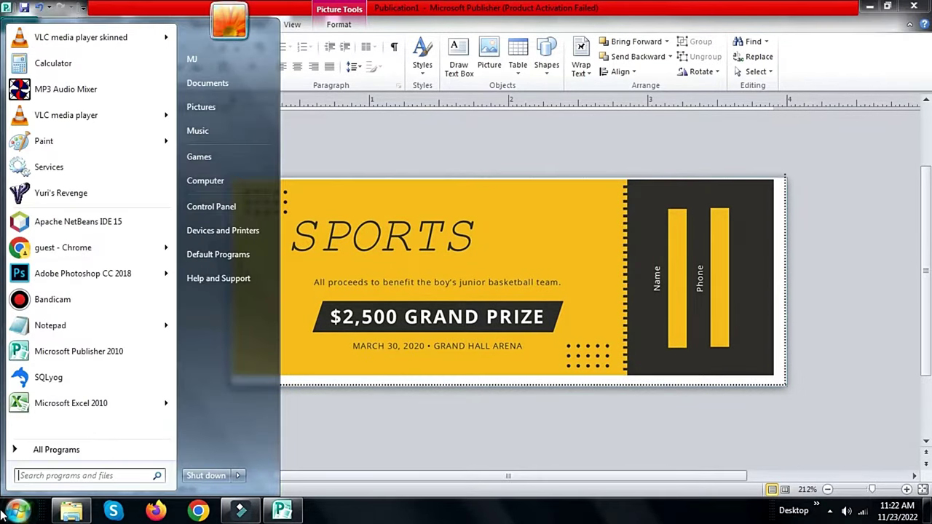
Launch Excel 2010, enter the heading ticketno in A1, and select column A for formatting.
left_click(102, 405)
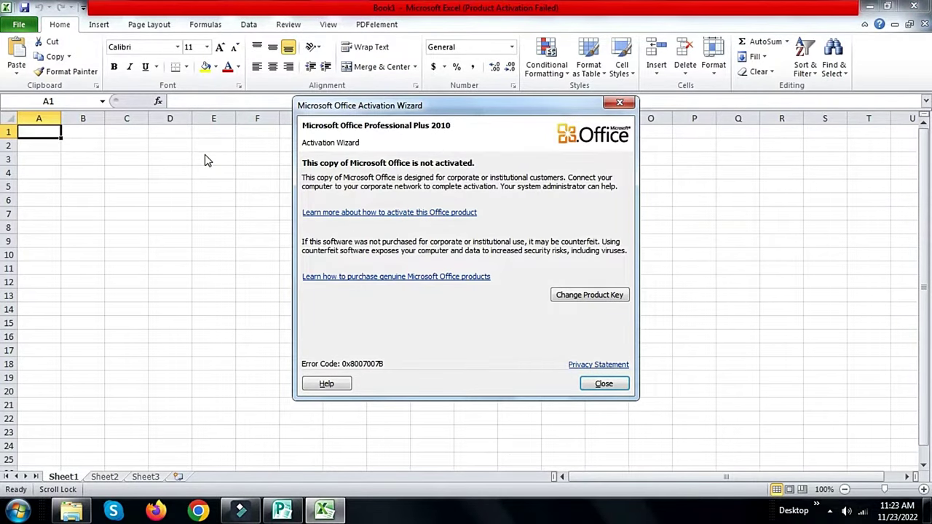
left_click(604, 384)
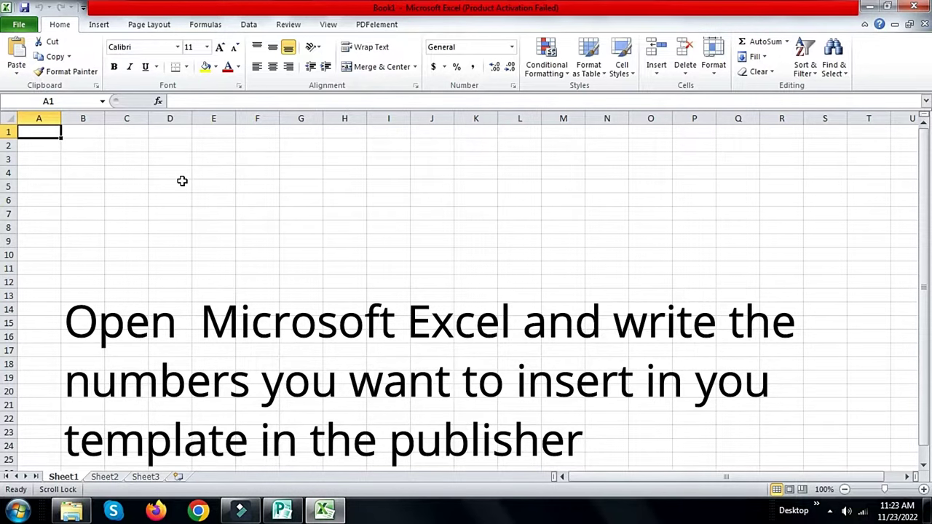
type("ticketno")
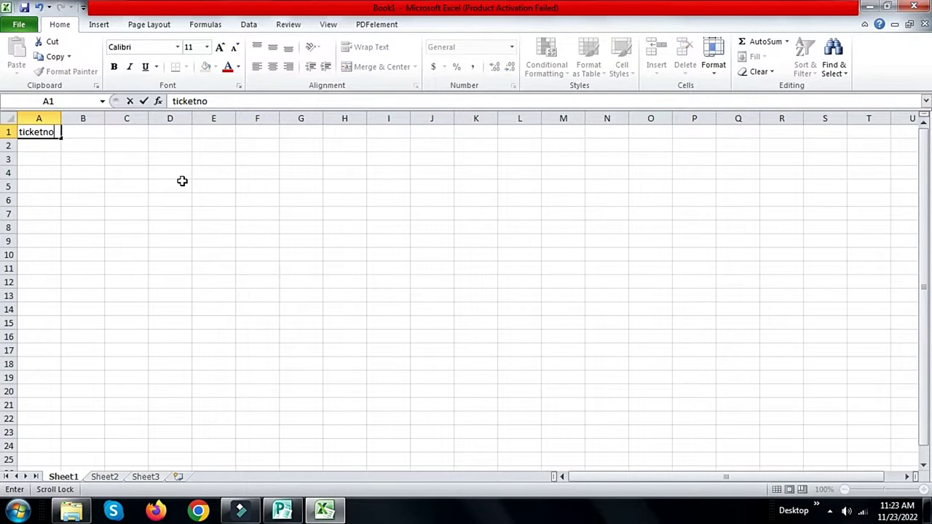
key("Return")
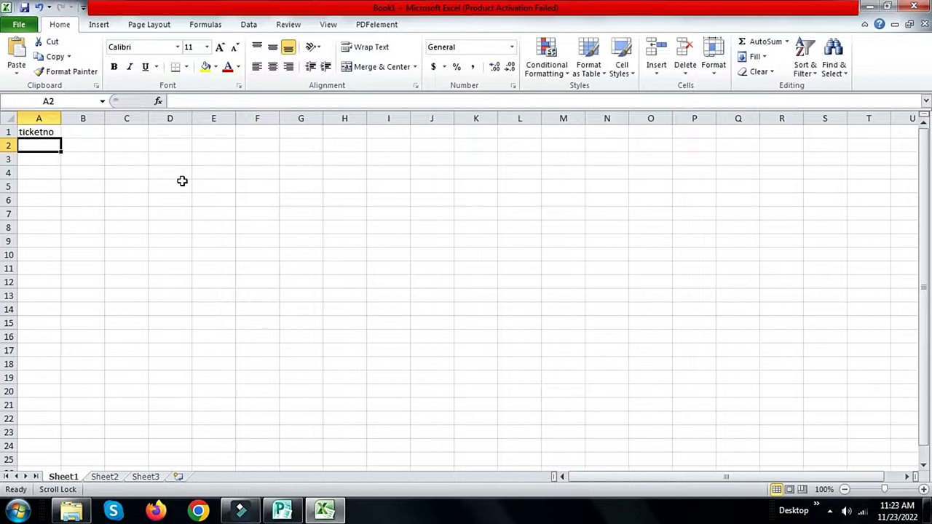
left_click(54, 118)
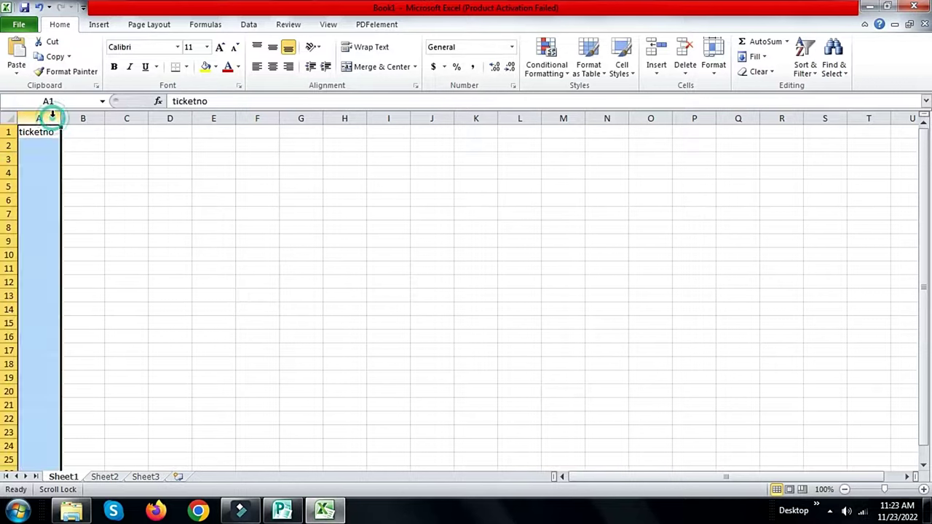
left_click(511, 49)
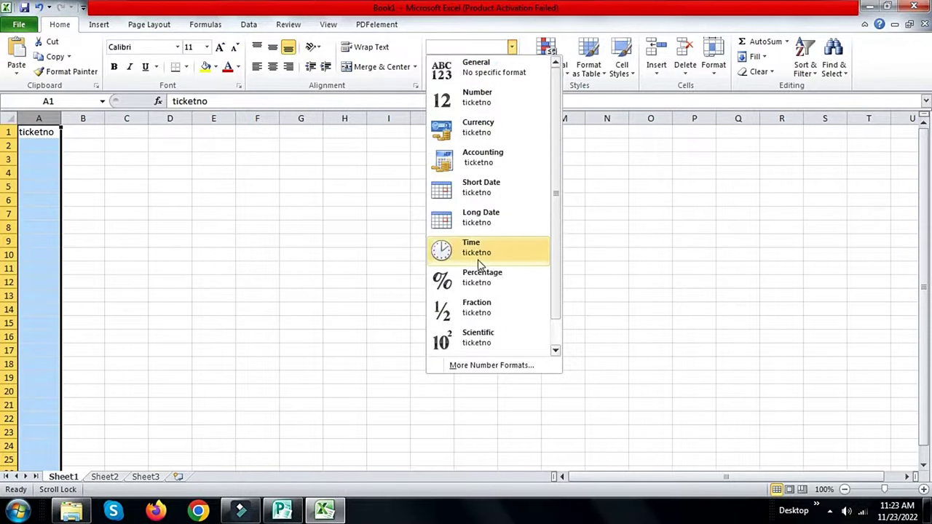
Format column A as Text and fill ticket numbers down from 00001 and 00002.
scroll(506, 247, "down", 1)
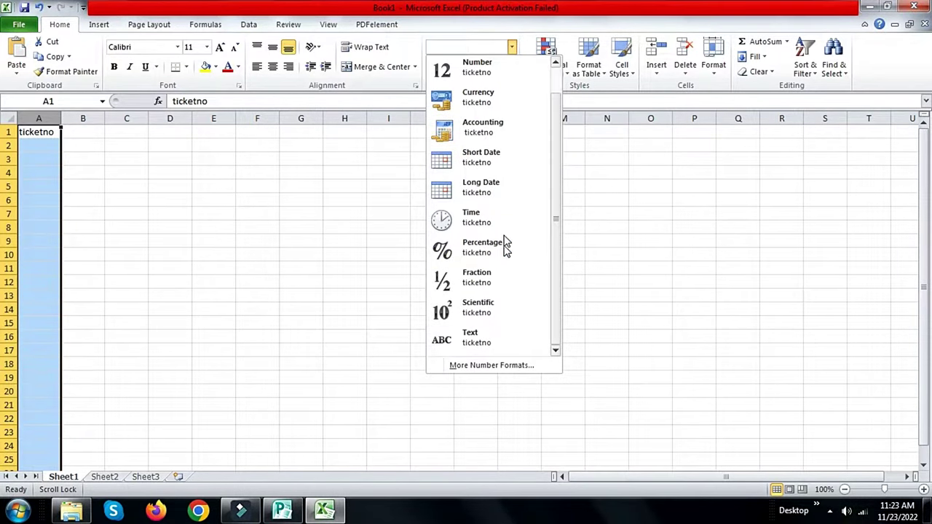
left_click(498, 337)
left_click(28, 149)
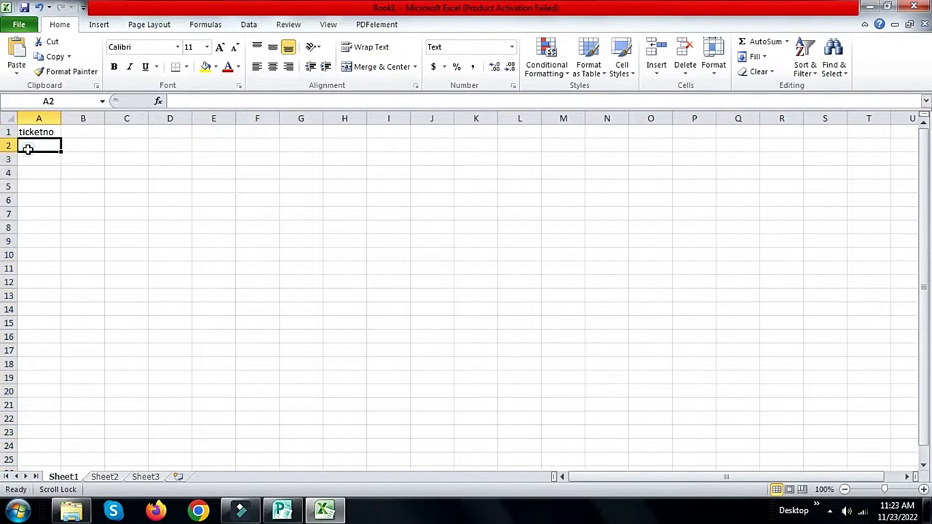
type("00001")
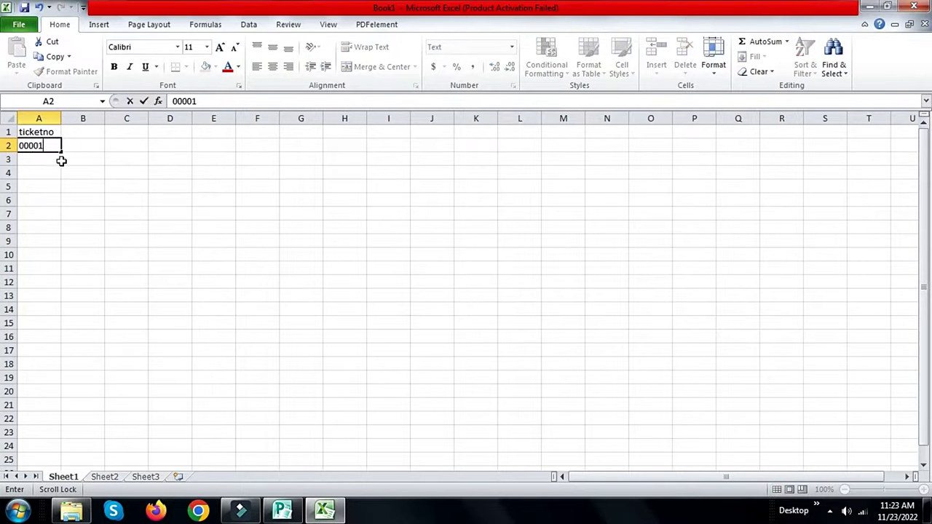
left_click(46, 171)
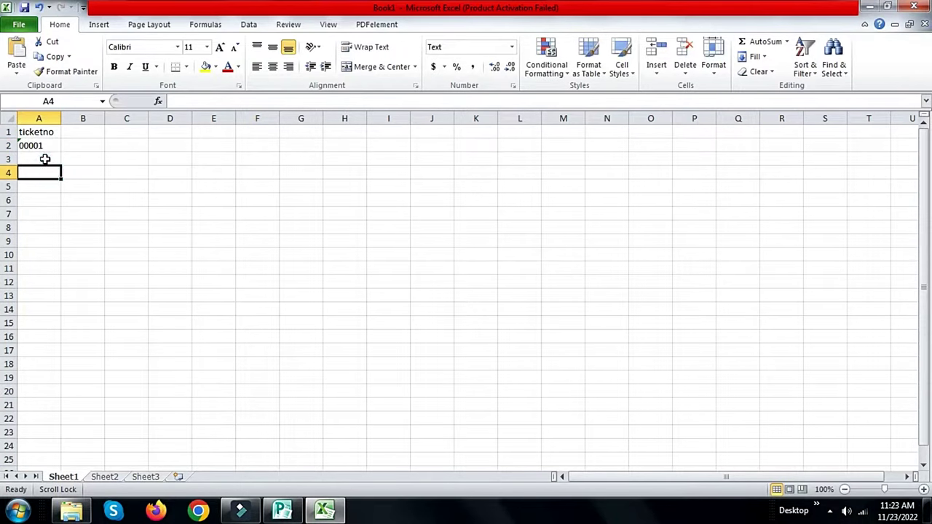
left_click(43, 158)
type("00002")
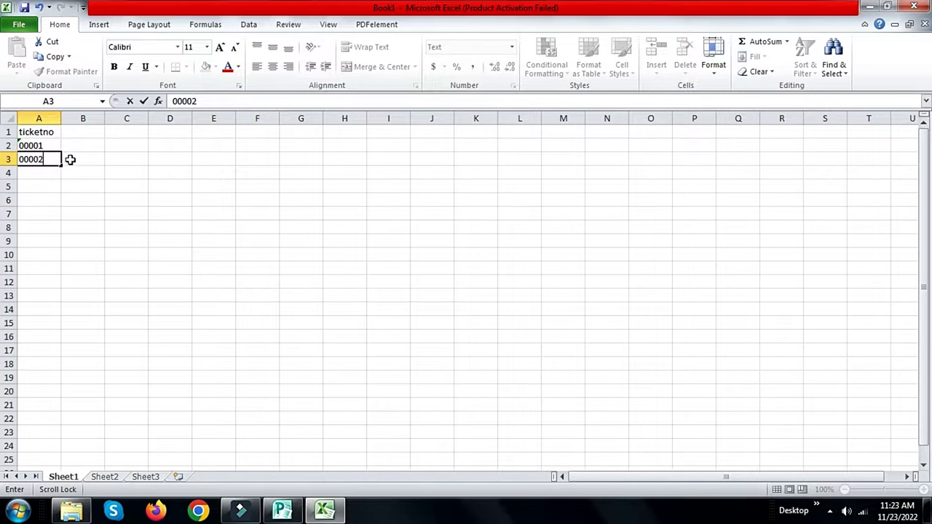
left_click(81, 172)
mouse_move(44, 146)
left_mouse_down()
mouse_move(61, 247)
mouse_move(64, 486)
mouse_move(49, 458)
mouse_move(44, 472)
mouse_move(58, 431)
left_mouse_up()
Save the numbered workbook (00001–00108) as ticketnumber in the Documents TICKET folder.
left_click(19, 24)
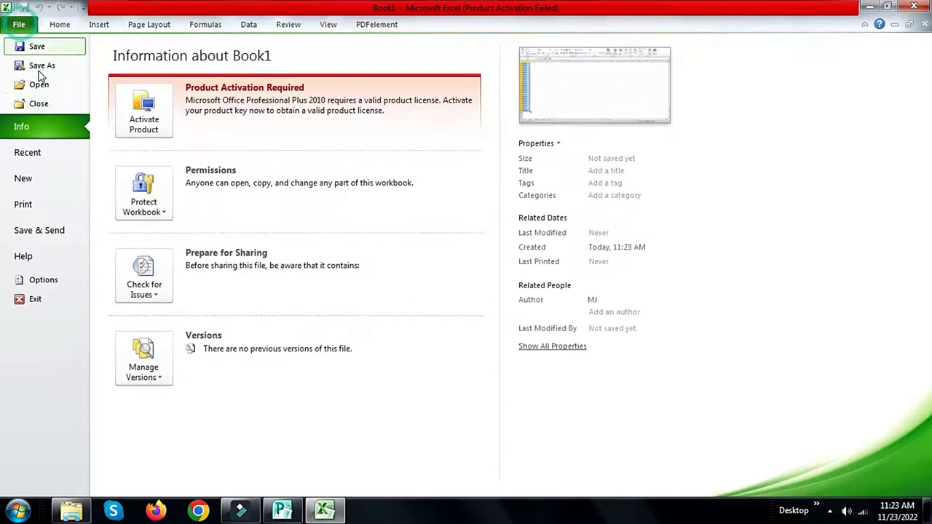
left_click(41, 65)
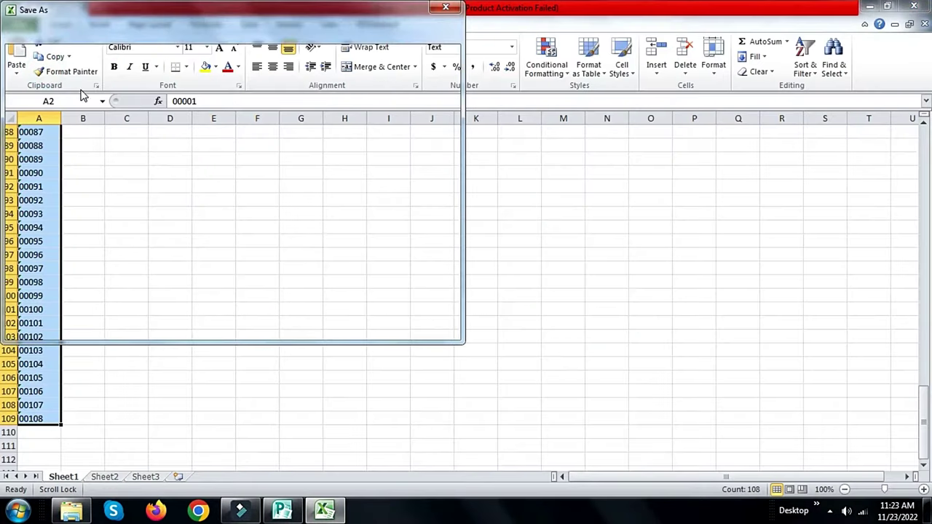
left_click(170, 178)
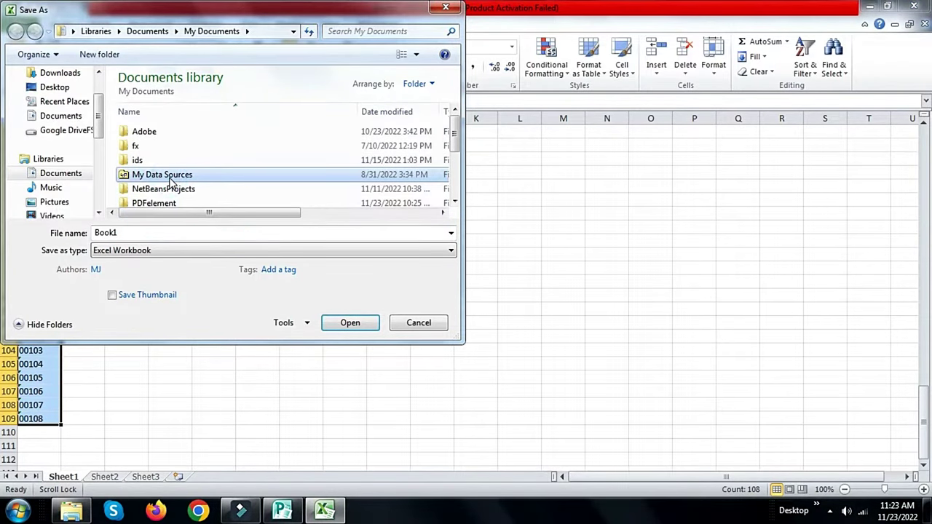
scroll(164, 171, "down", 5)
double_click(163, 143)
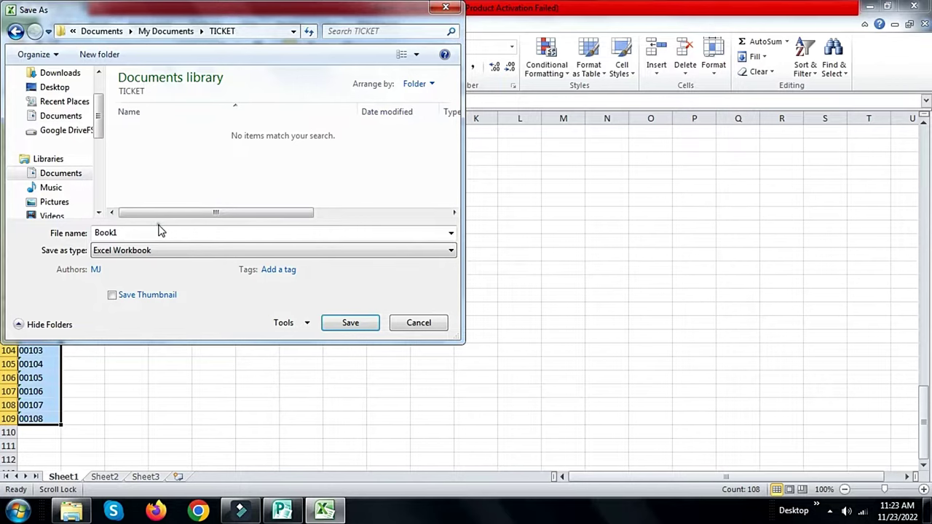
left_click(158, 232)
type("ticketnumber")
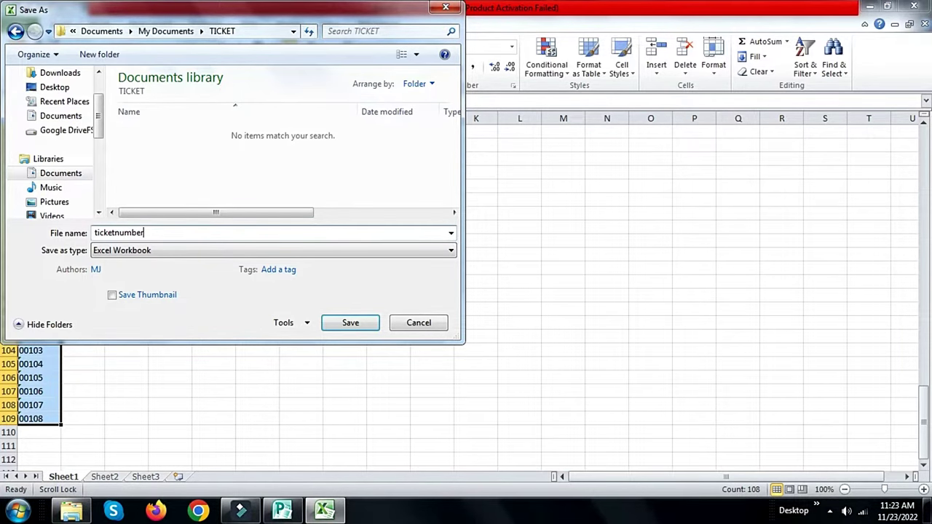
left_click(350, 323)
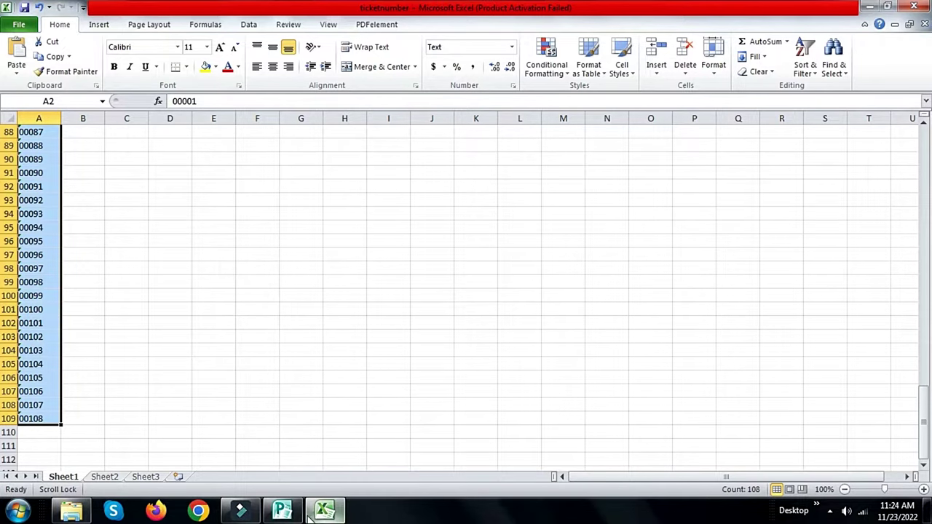
left_click(283, 510)
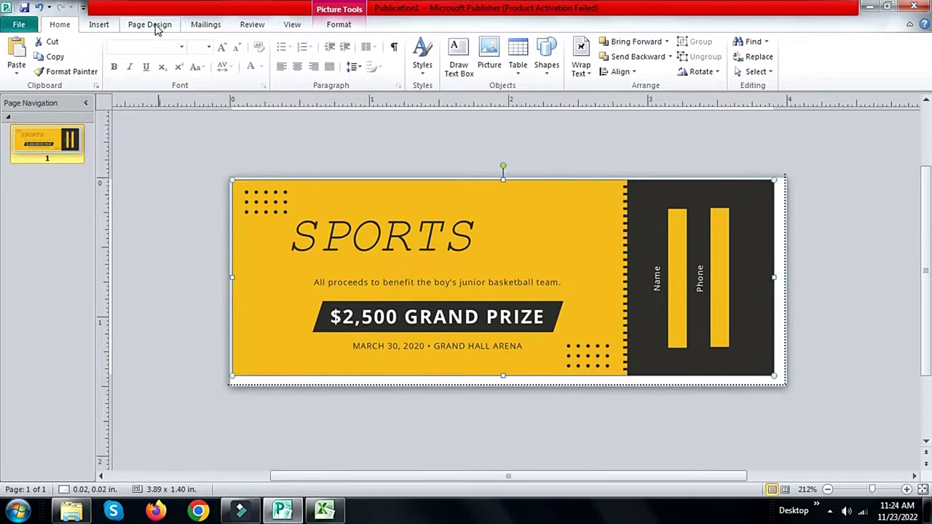
Try to use the ticketnumber workbook in Documents\TICKET as an existing recipient list.
left_click(101, 25)
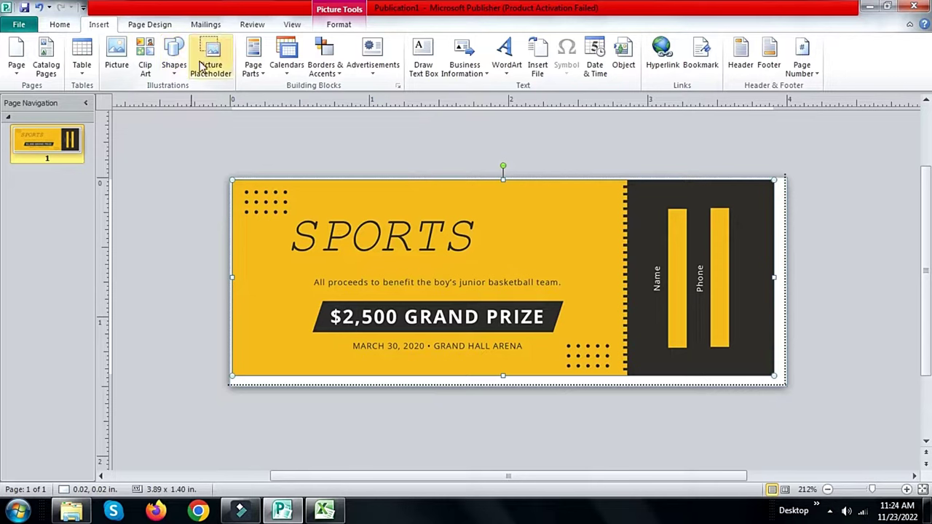
left_click(200, 24)
left_click(91, 65)
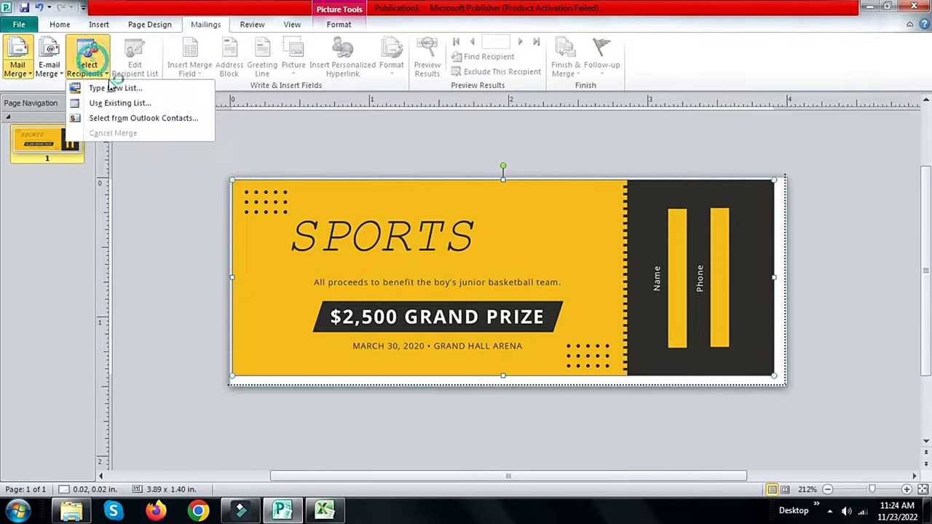
left_click(120, 104)
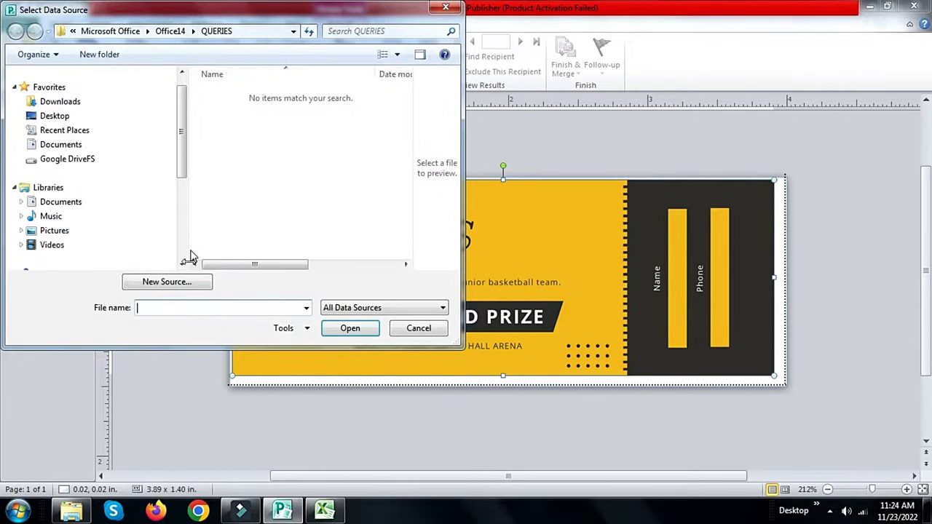
left_click(61, 144)
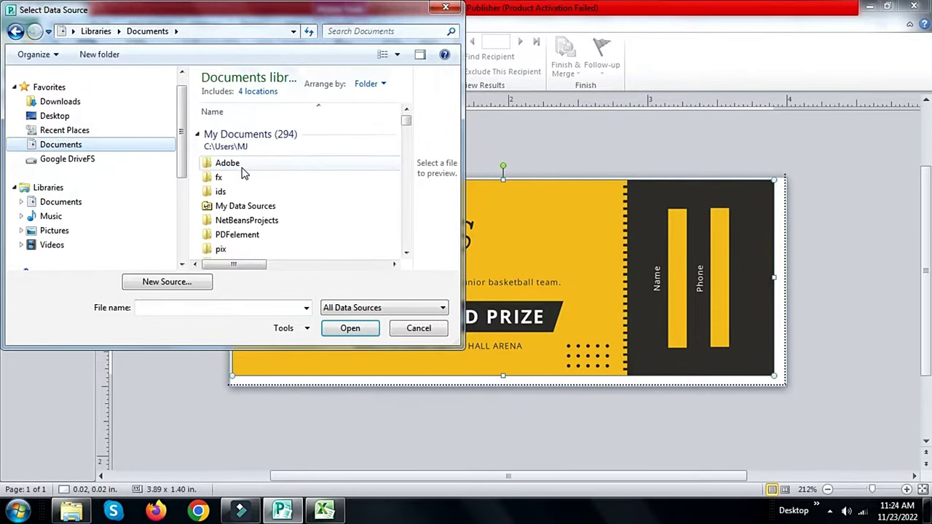
left_click(243, 171)
scroll(242, 171, "down", 5)
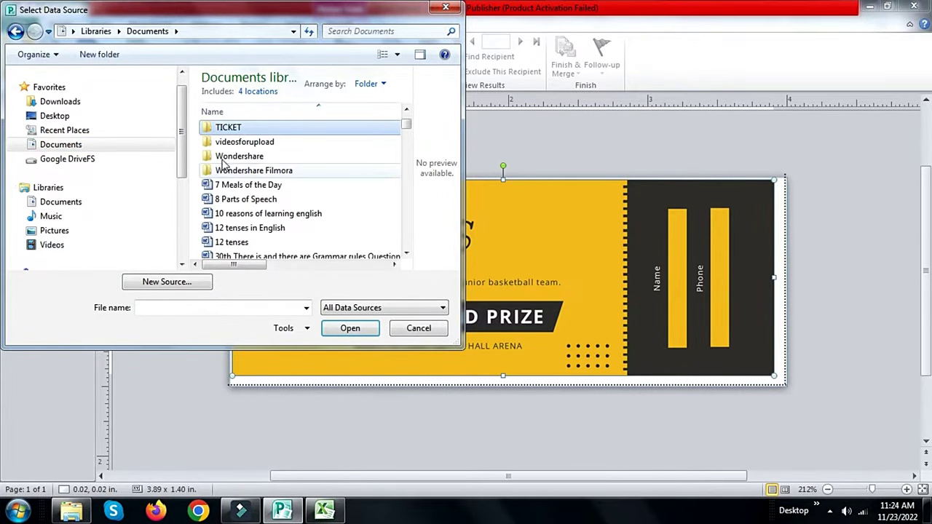
double_click(219, 129)
double_click(219, 129)
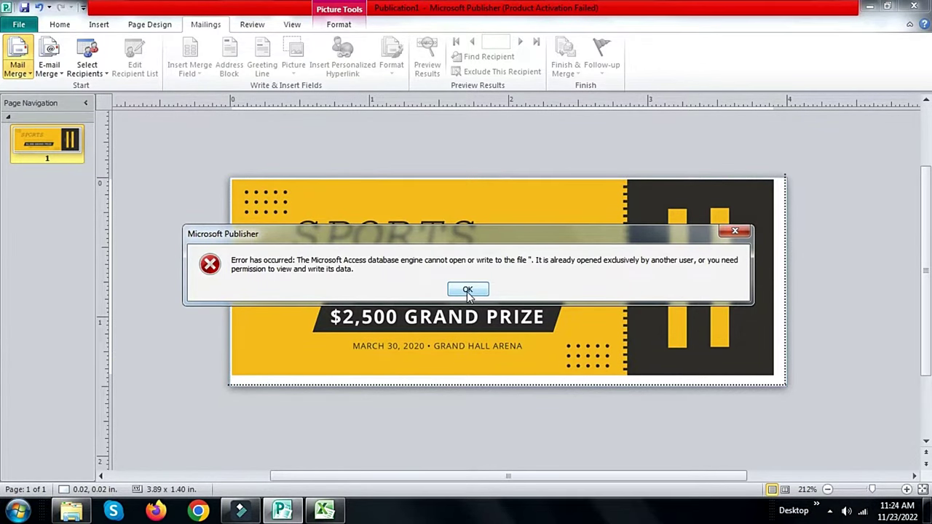
Dismiss the file-access and database engine errors, cancel Data Link Properties, and close Excel.
left_click(467, 291)
left_click(324, 510)
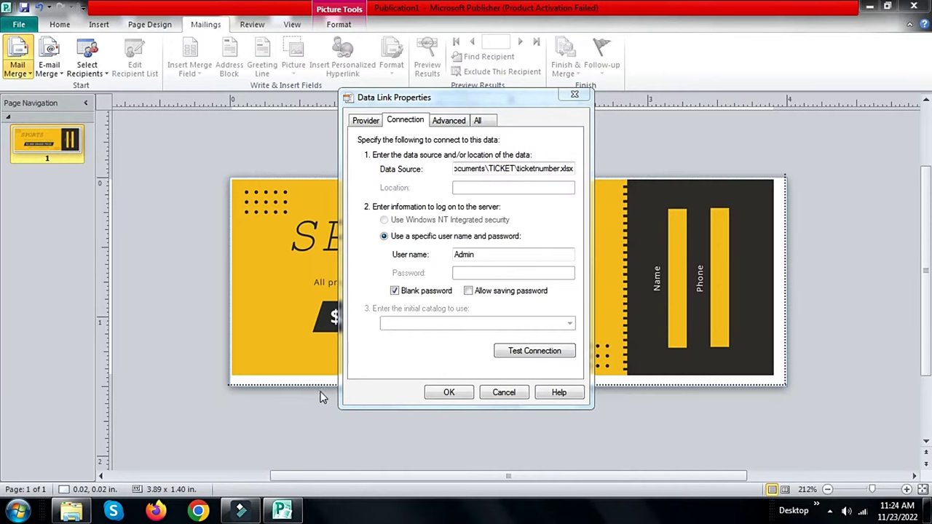
left_click(509, 392)
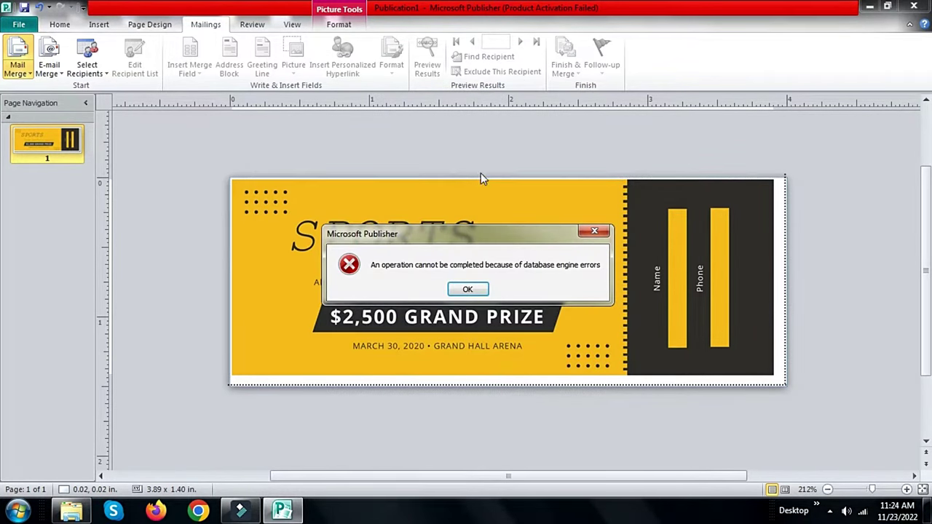
left_click(452, 291)
Open Documents\TICKET\ticketnumber again as an existing mail-merge recipient list.
left_click(99, 24)
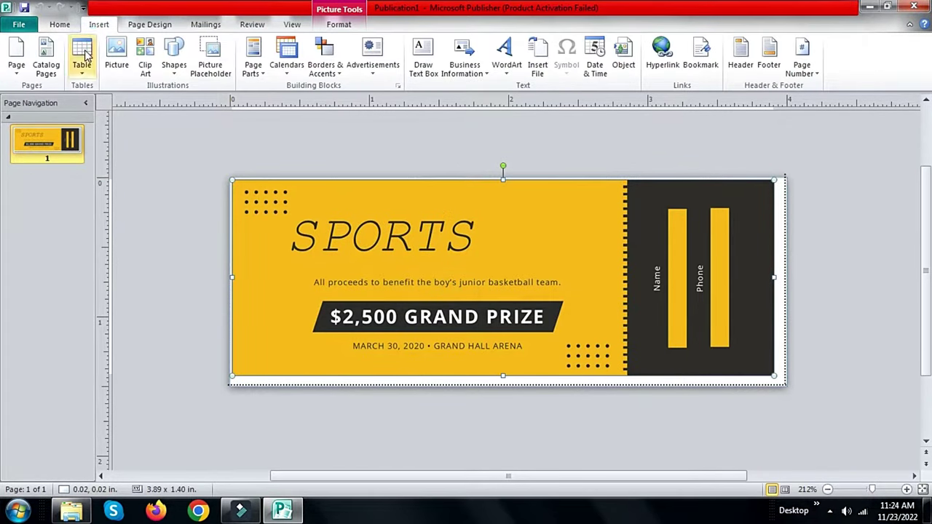
left_click(206, 24)
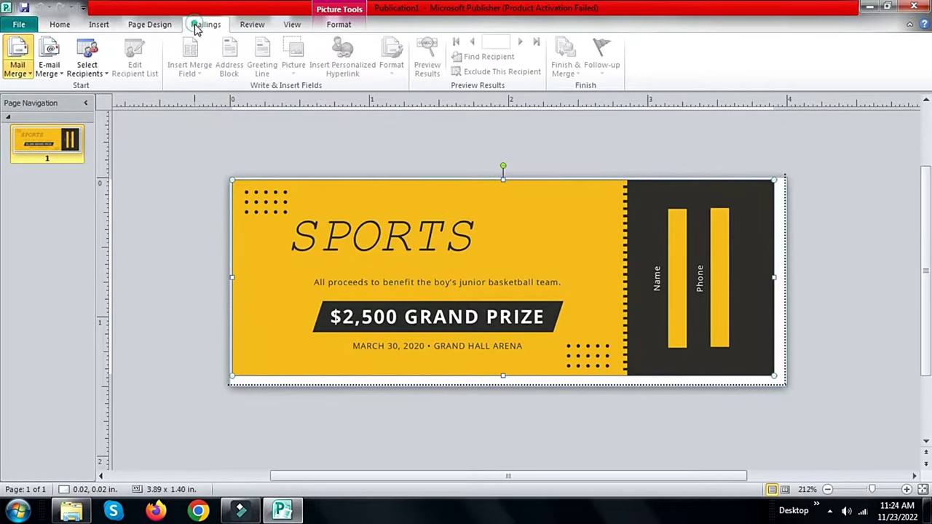
left_click(86, 68)
left_click(113, 104)
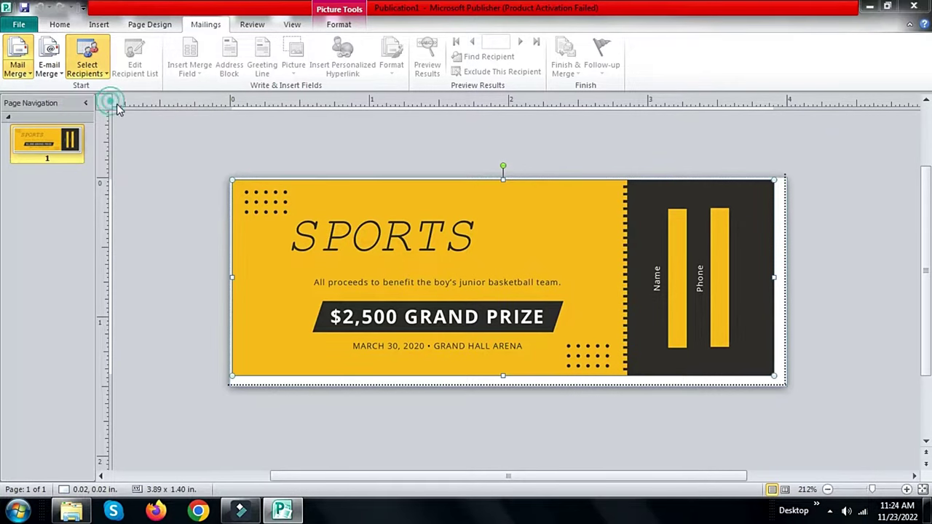
left_click(99, 145)
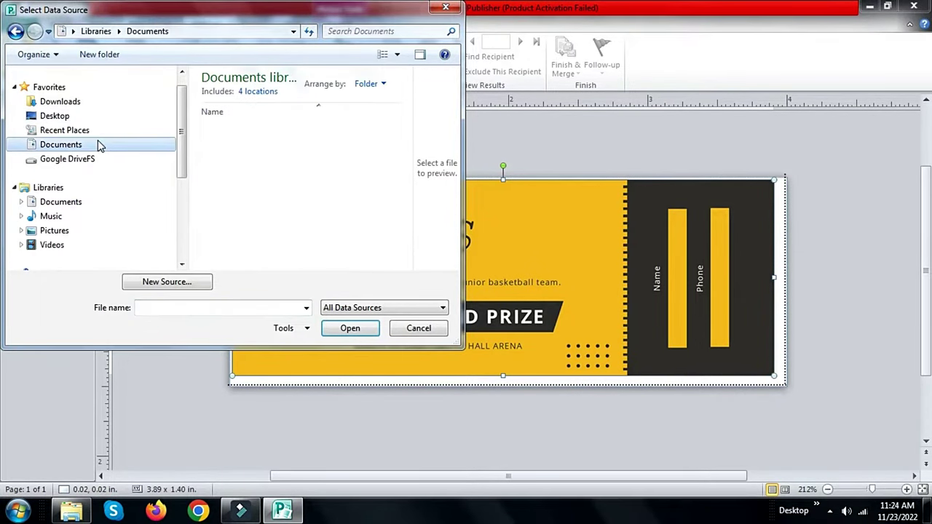
left_click(240, 235)
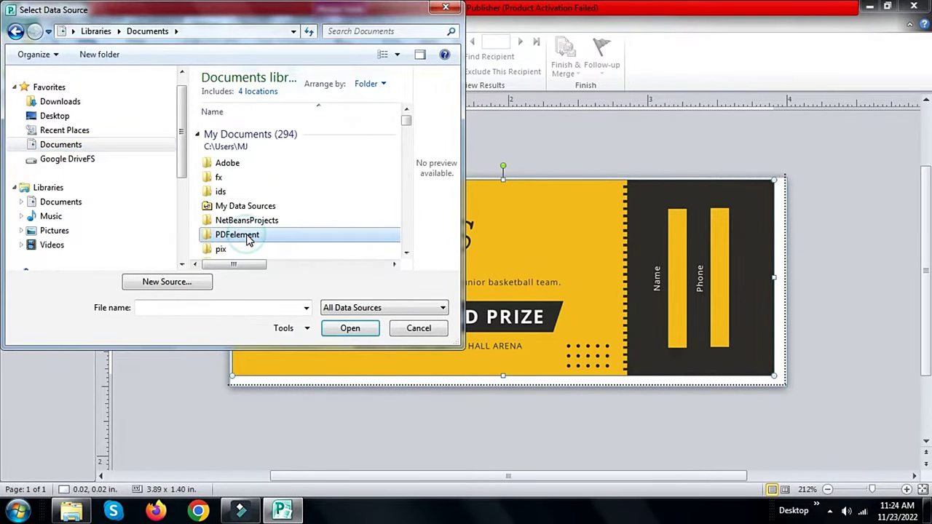
scroll(244, 231, "down", 1)
double_click(231, 223)
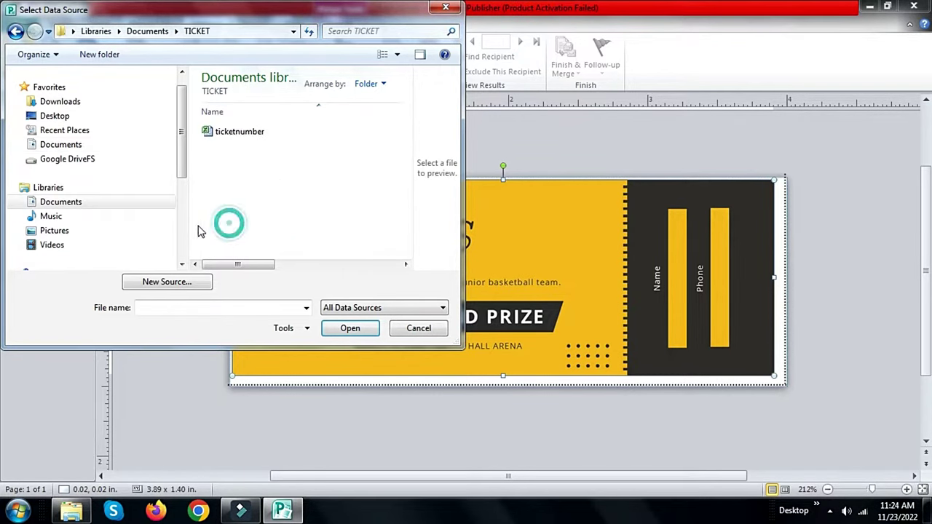
double_click(236, 132)
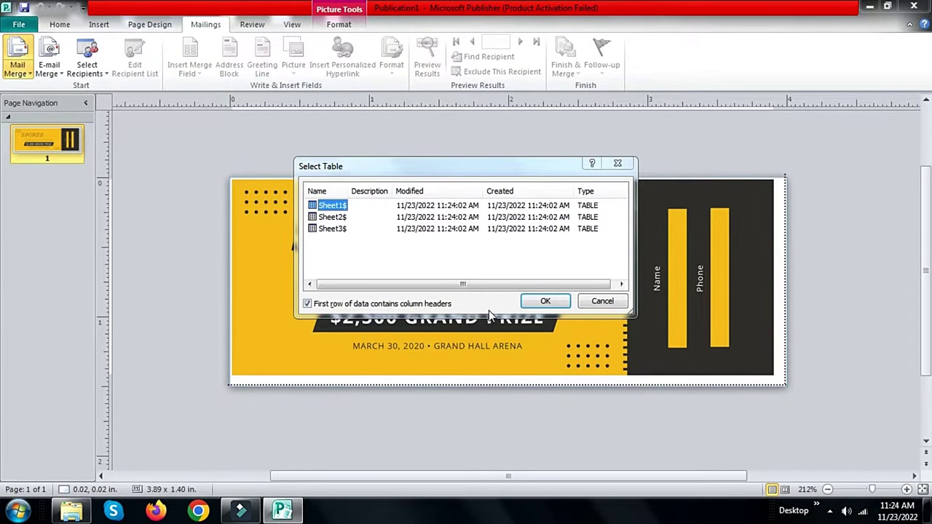
Pick Sheet1$ and accept all 108 ticket numbers (00001–00108) as recipients.
left_click(540, 302)
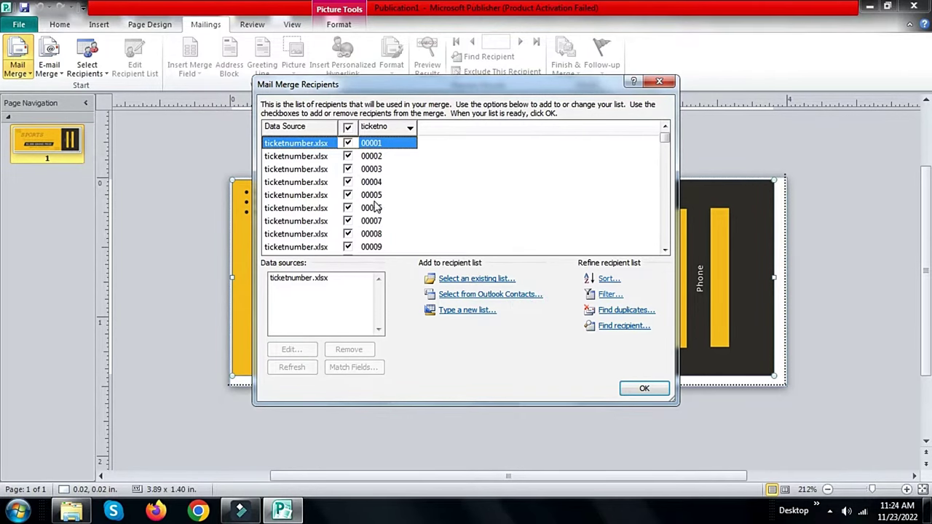
scroll(381, 183, "down", 3)
scroll(406, 199, "down", 7)
scroll(406, 199, "down", 7)
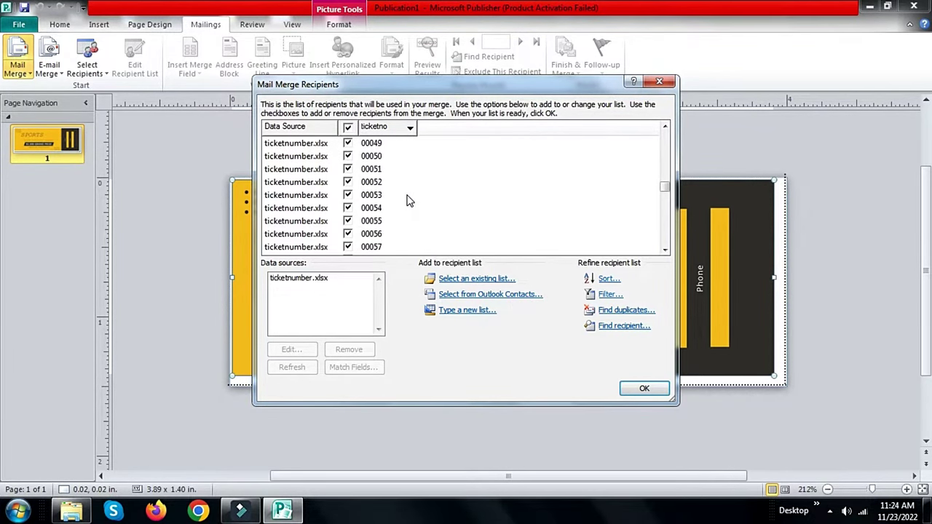
scroll(410, 206, "down", 8)
scroll(410, 206, "down", 5)
scroll(421, 229, "down", 3)
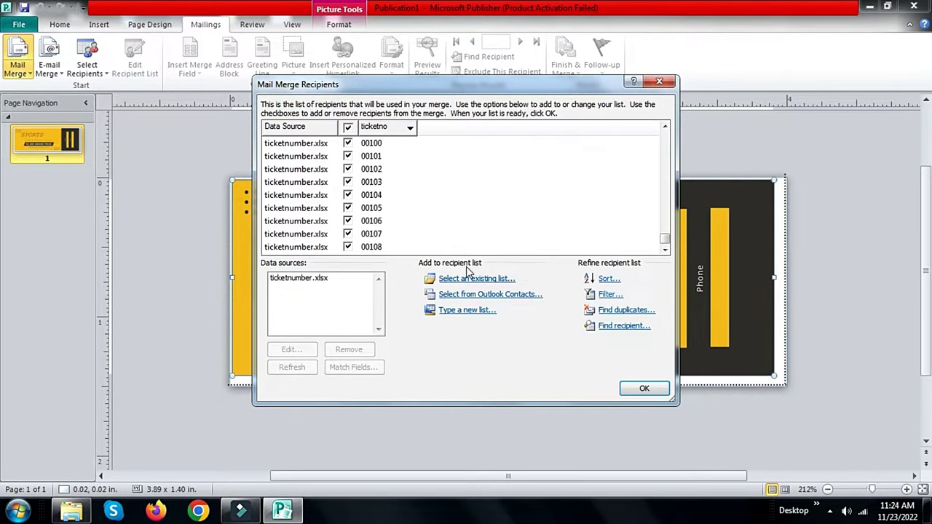
left_click(642, 391)
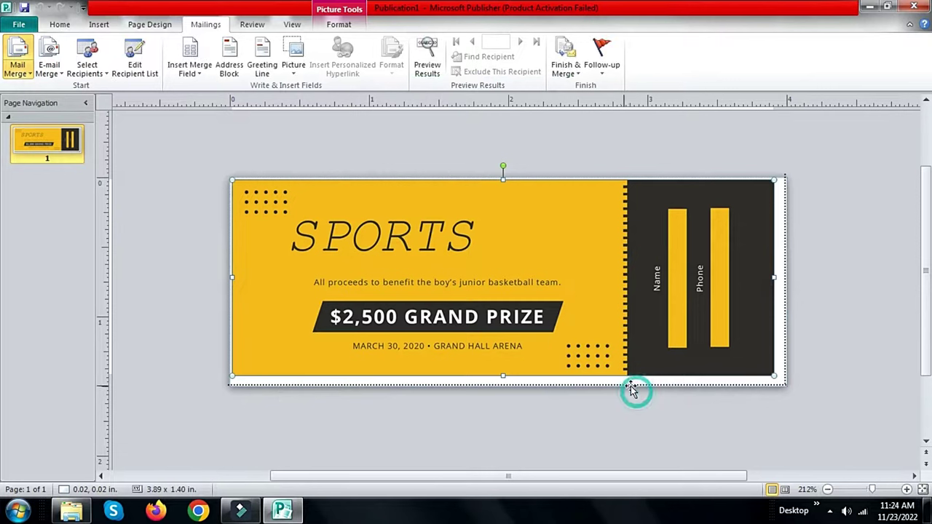
Insert the «ticketno» merge field and resize its text box to fit the number.
left_click(189, 69)
left_click(167, 109)
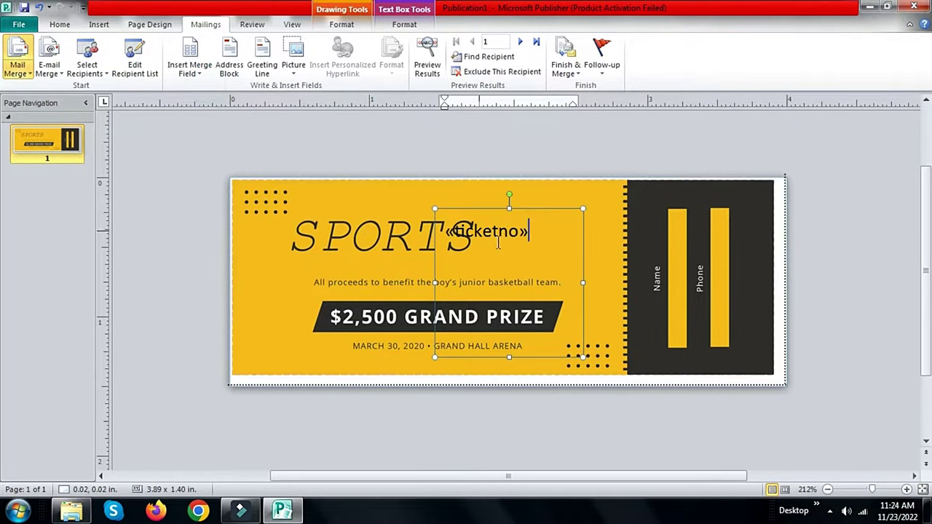
left_click_drag(508, 357, 521, 248)
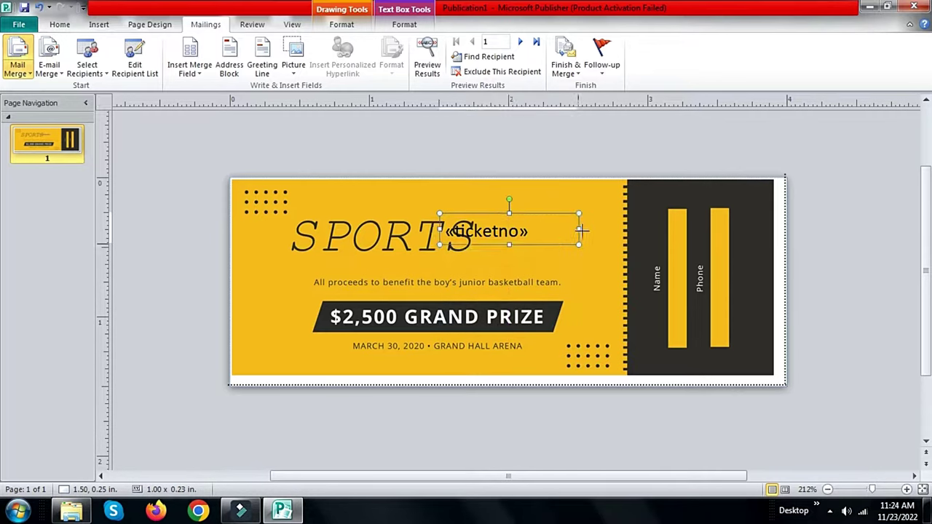
left_click_drag(579, 229, 543, 231)
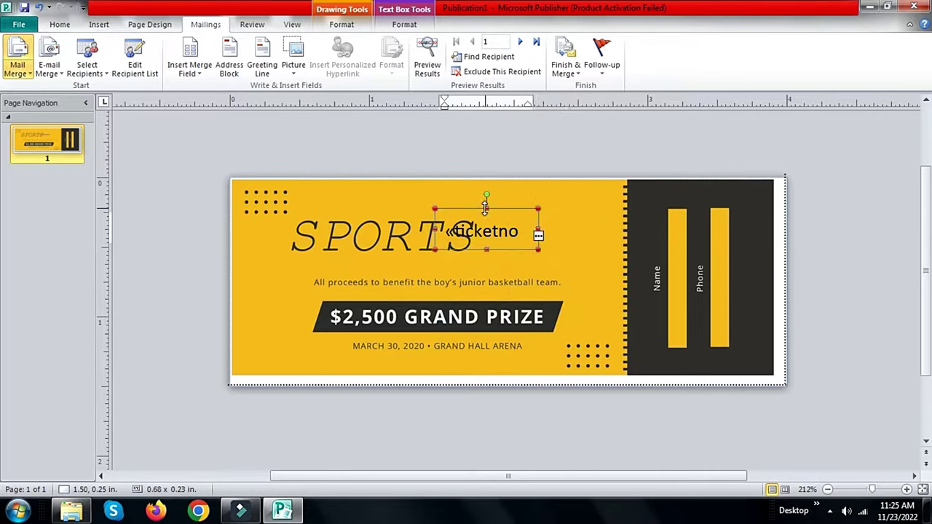
left_click_drag(486, 211, 492, 216)
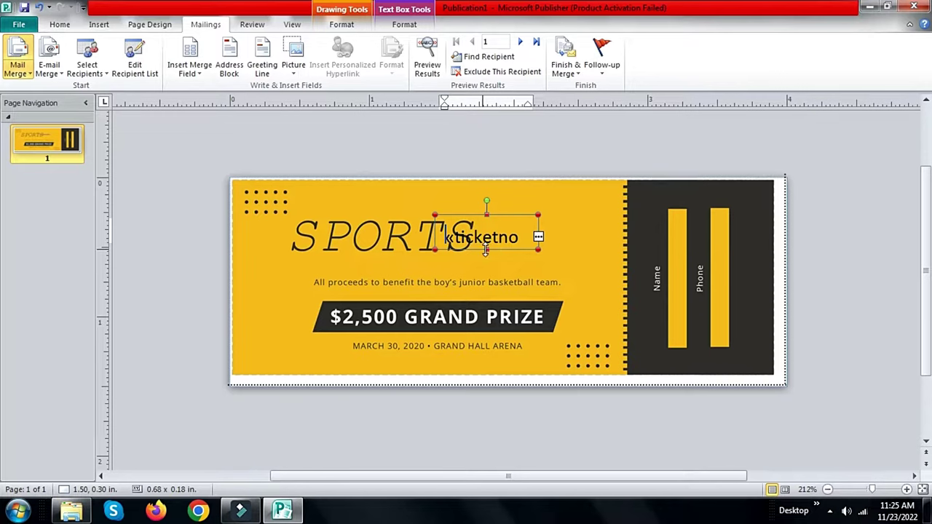
left_click(493, 238)
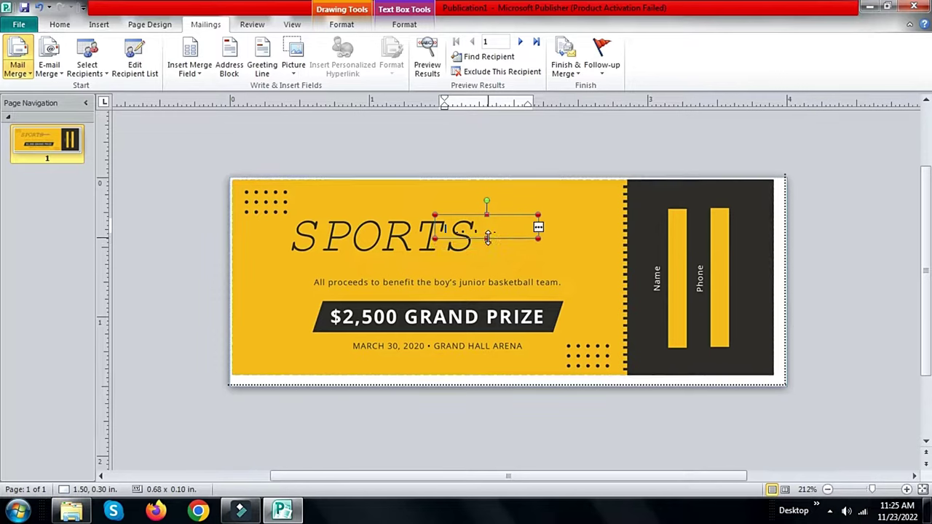
left_click(488, 249)
left_click_drag(488, 249, 488, 259)
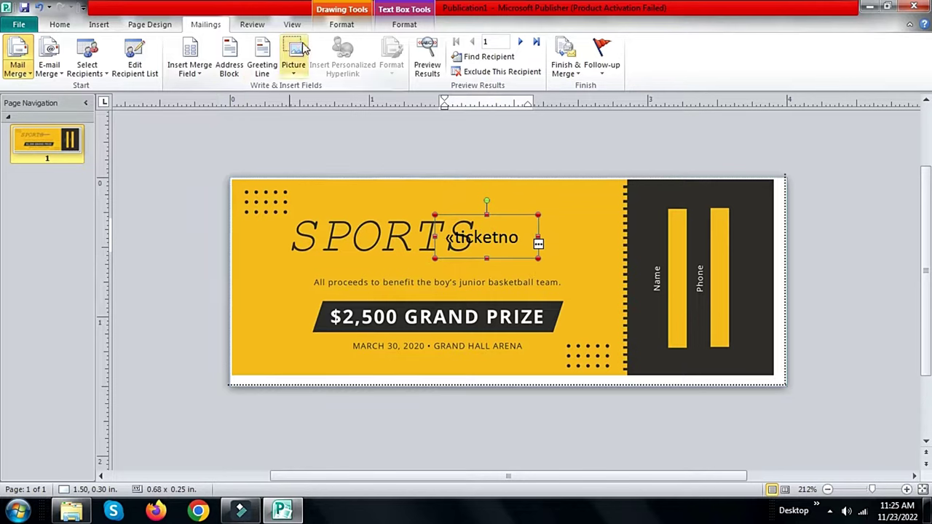
Centre the ticket number horizontally and move its box to the ticket's top-right corner.
left_click(404, 24)
left_click(311, 41)
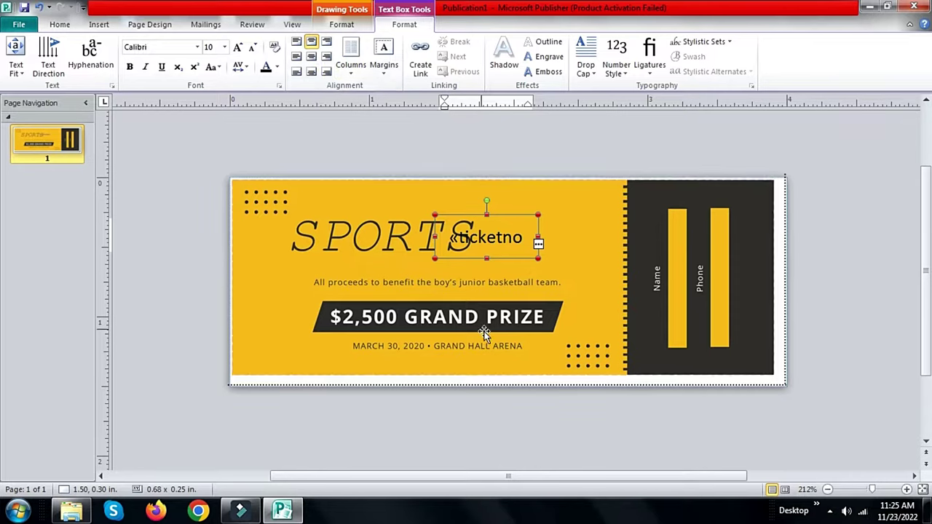
left_click_drag(488, 258, 489, 252)
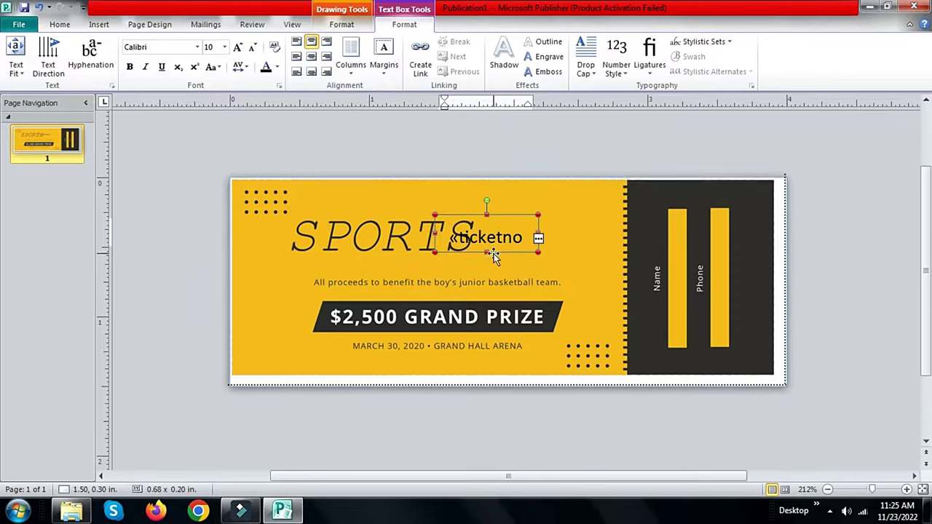
left_click(510, 264)
left_click(499, 225)
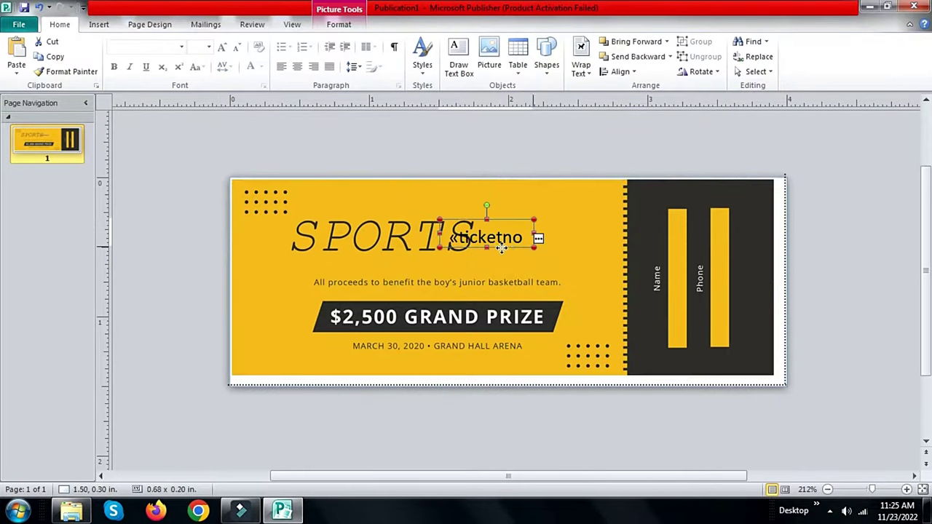
left_click_drag(500, 220, 583, 182)
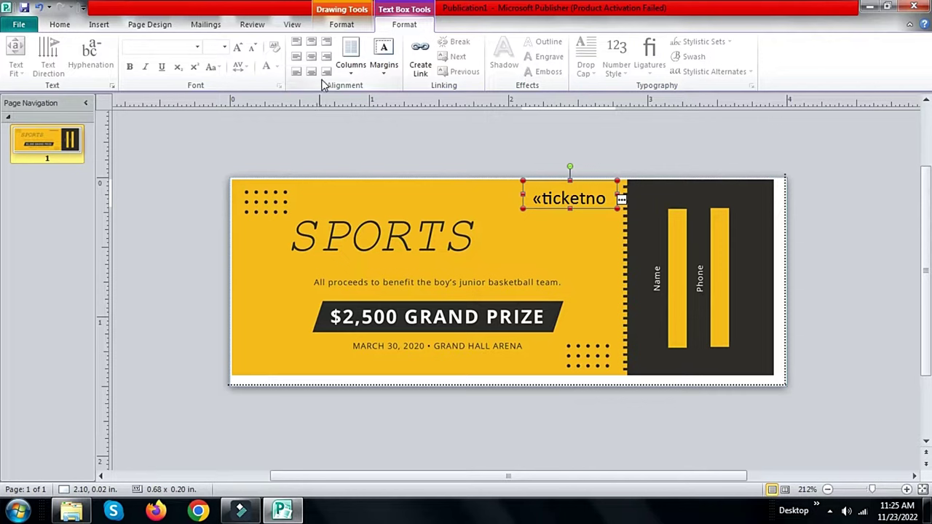
Centre «ticketno» vertically and size its box to 0.75" x 0.21" so it shows whole.
left_click(533, 198)
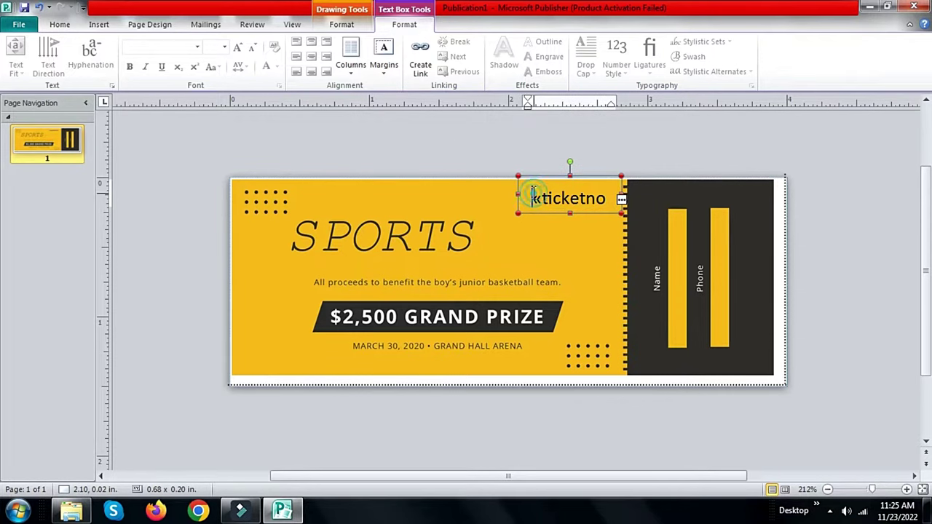
double_click(533, 198)
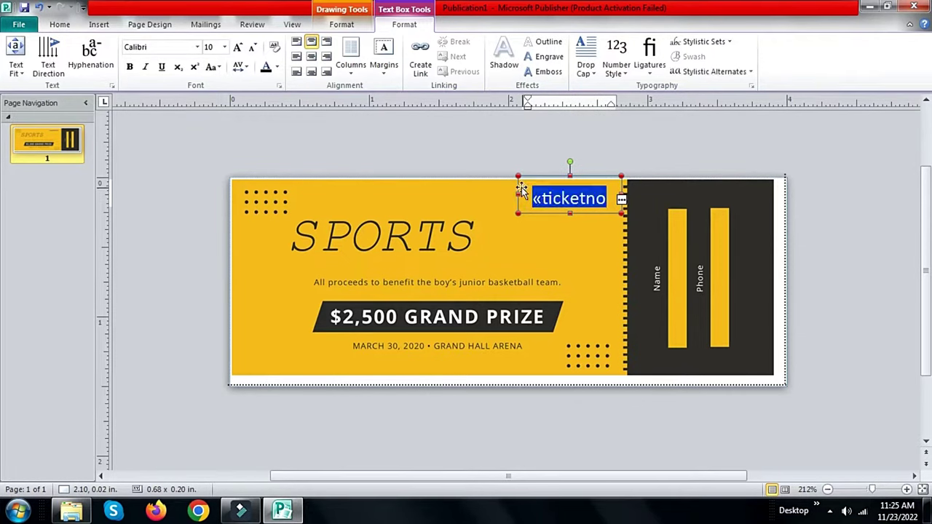
left_click(311, 56)
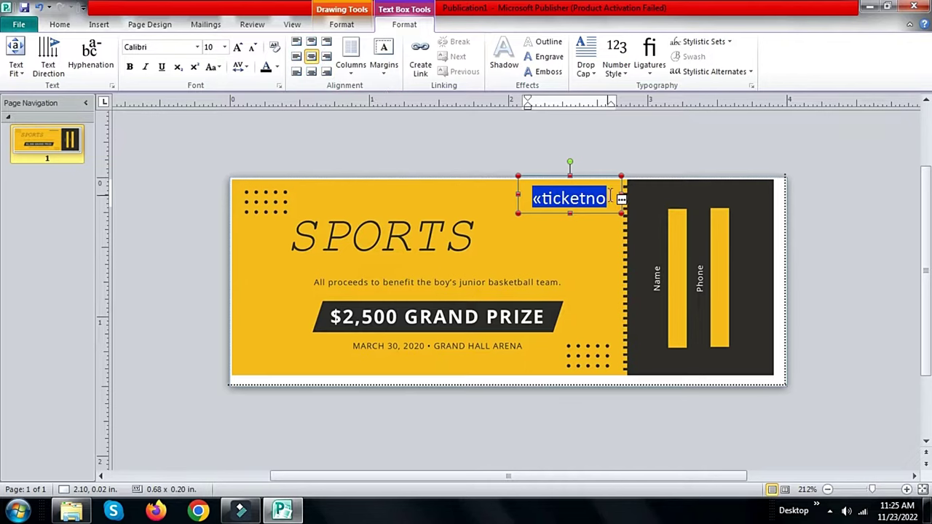
left_click_drag(622, 197, 631, 196)
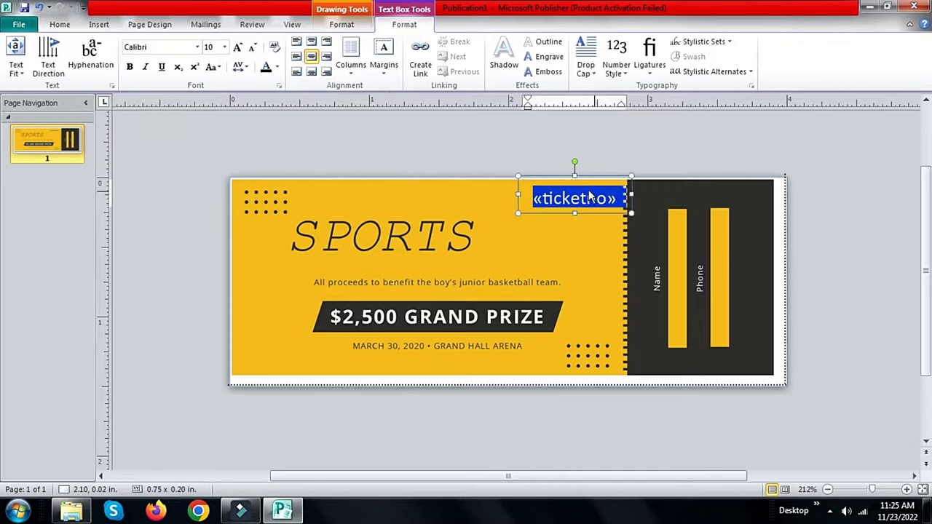
left_click_drag(576, 212, 576, 210)
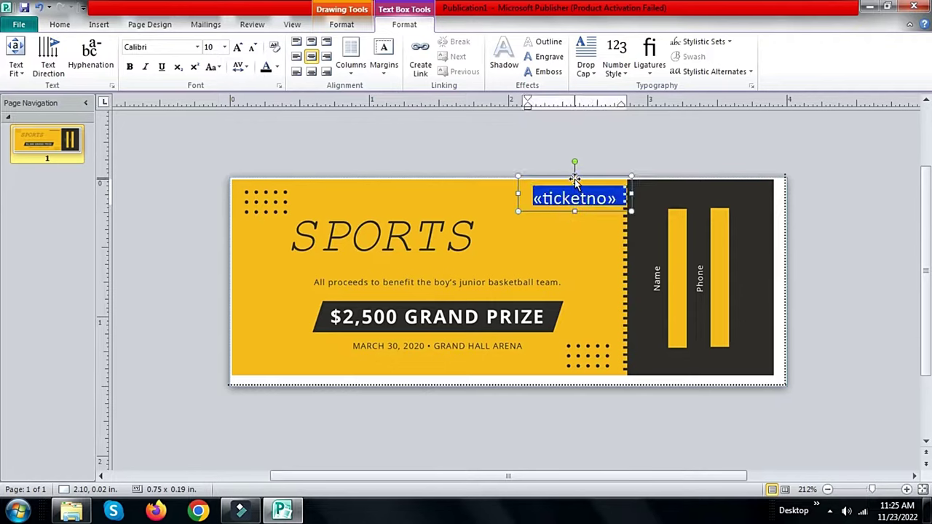
left_click_drag(575, 177, 574, 182)
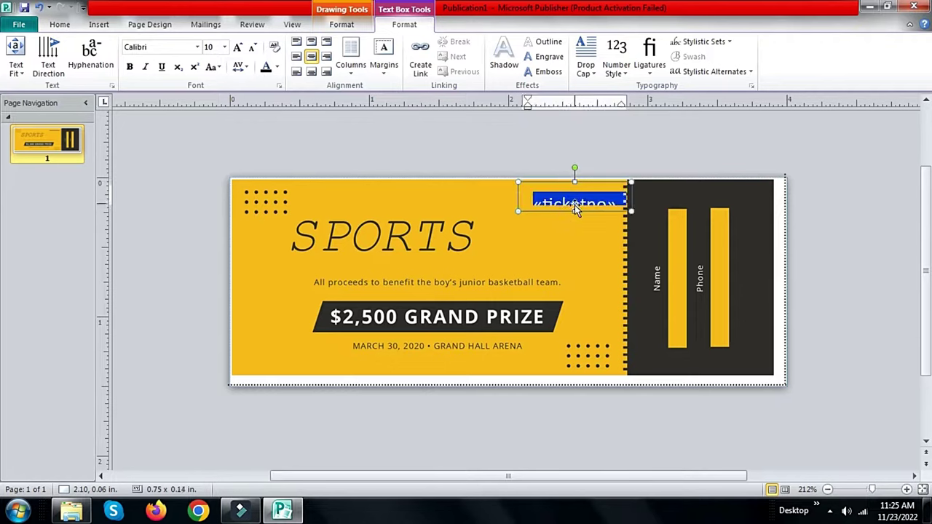
left_click_drag(574, 211, 576, 220)
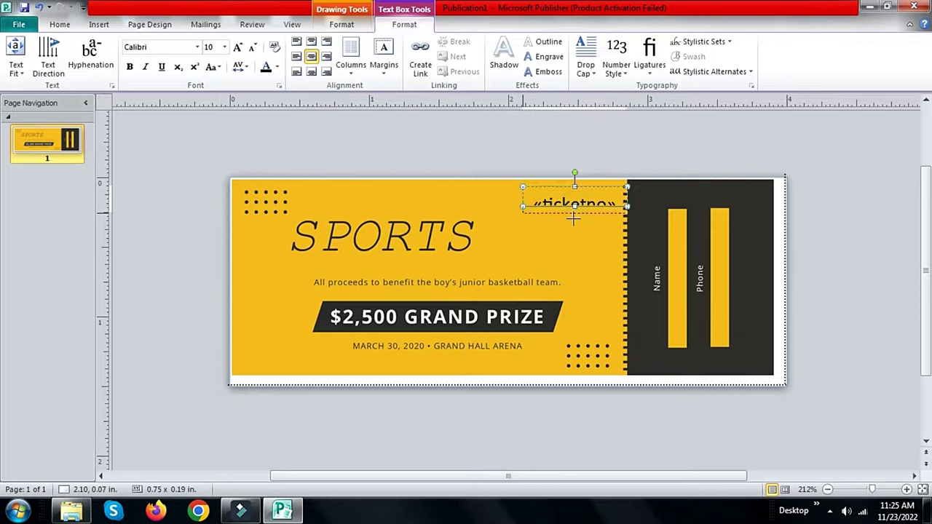
left_click_drag(578, 180, 578, 176)
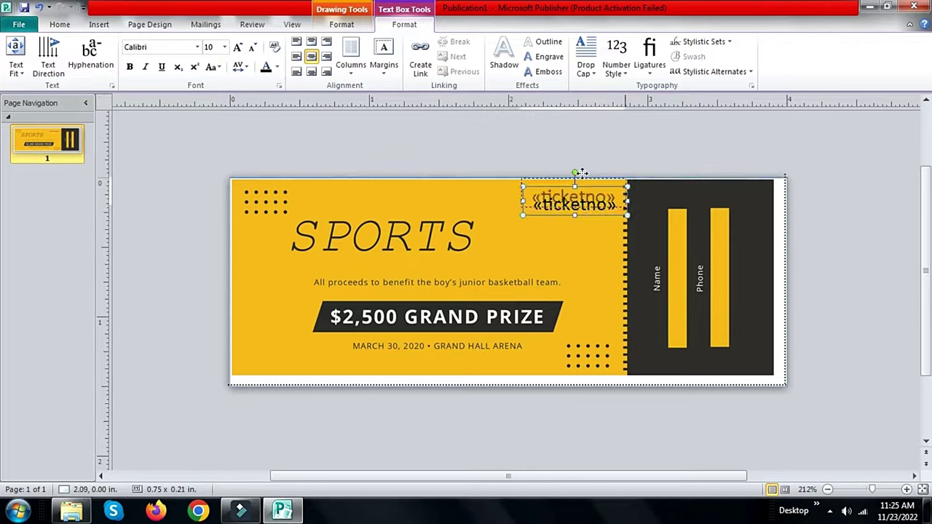
left_click(569, 227)
Make the «ticketno» field red and bold.
left_click(567, 205)
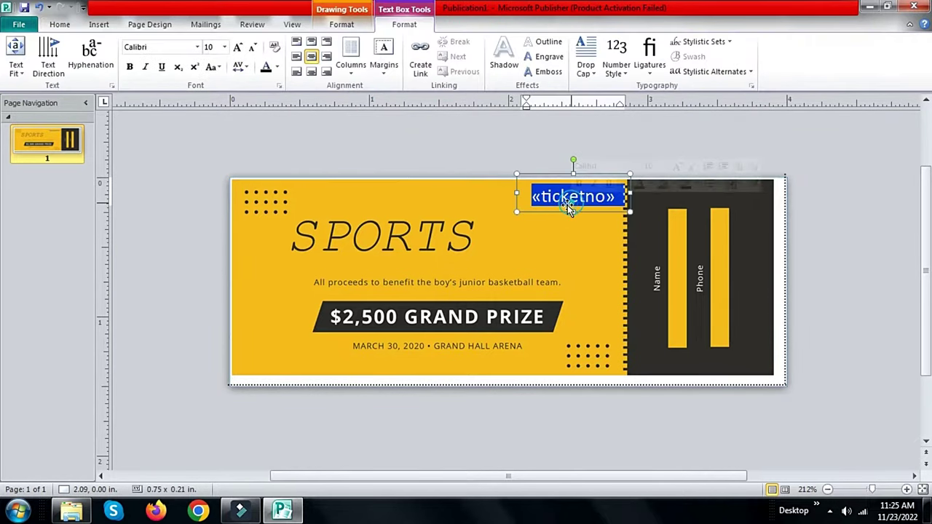
left_click(281, 70)
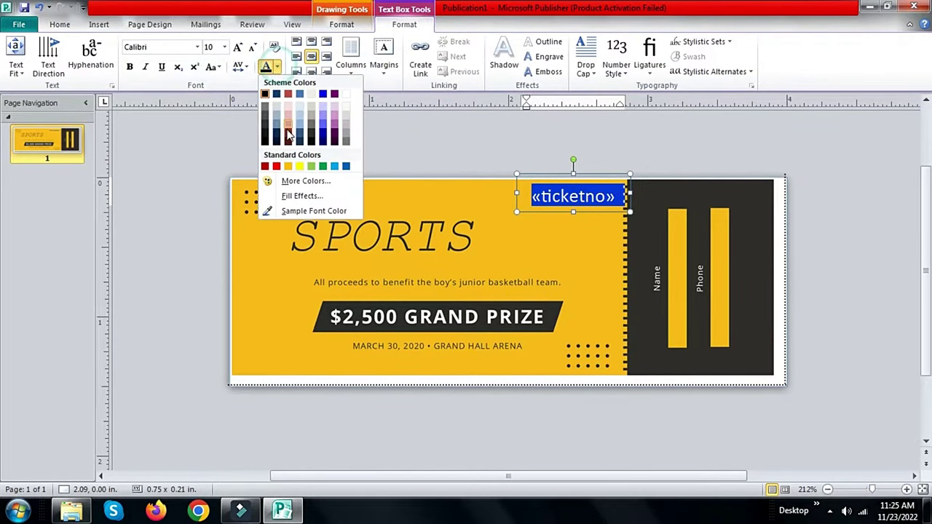
left_click(275, 166)
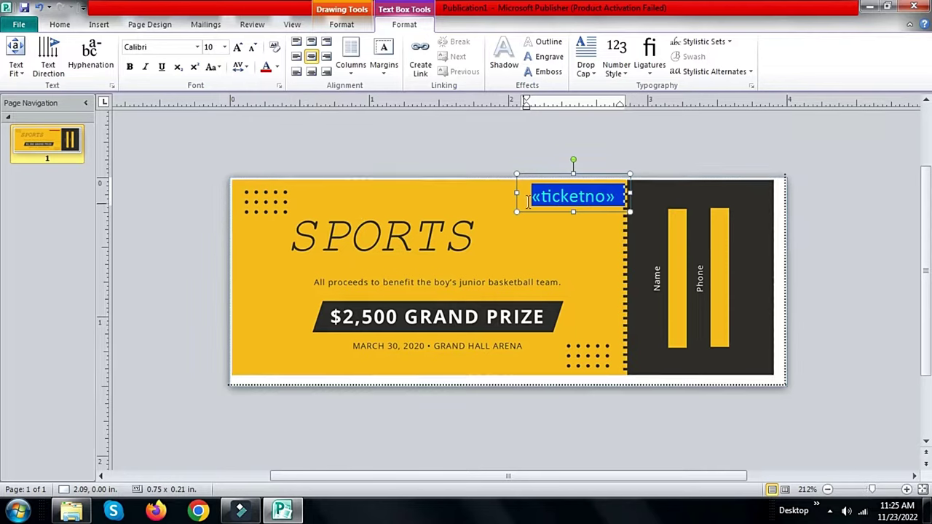
left_click(130, 66)
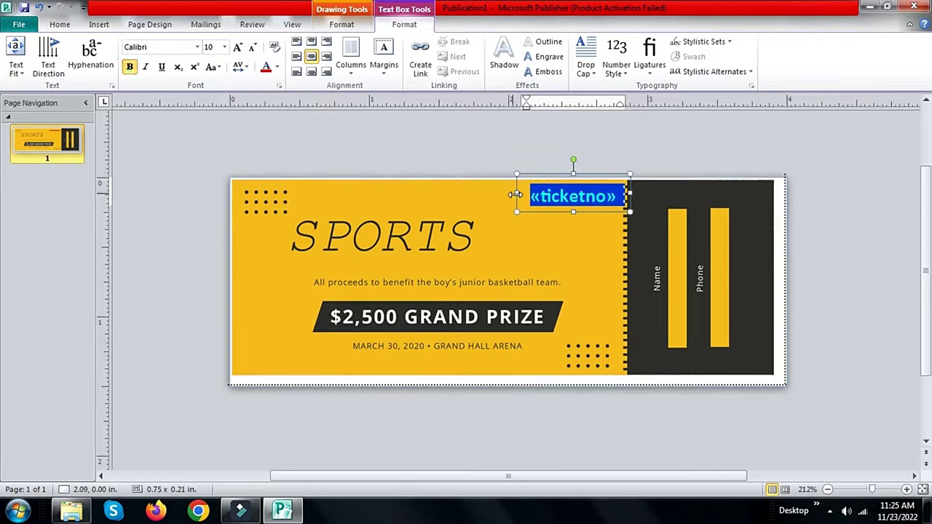
Paste a copy of the ticket number onto the stub beside Phone, turned vertical.
left_click(561, 212)
left_click(558, 210)
left_click(557, 211)
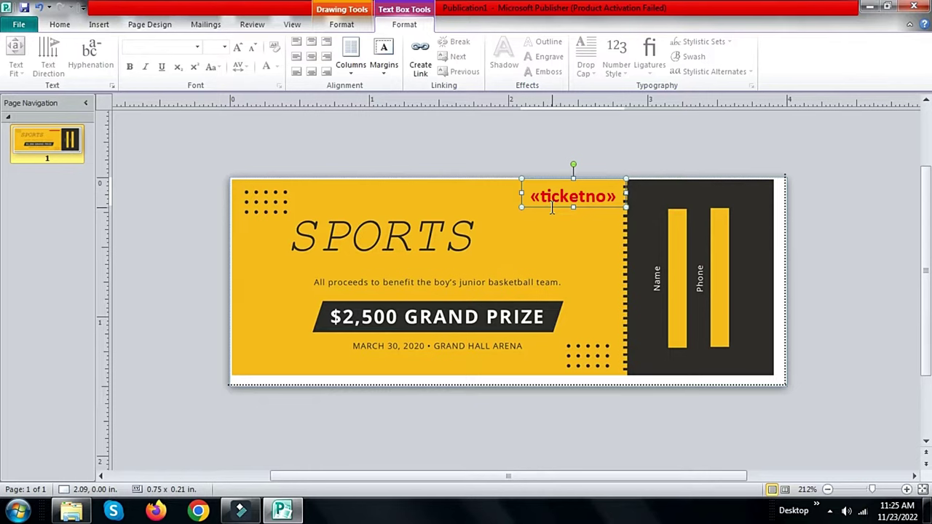
left_click(552, 209)
key("ctrl+v")
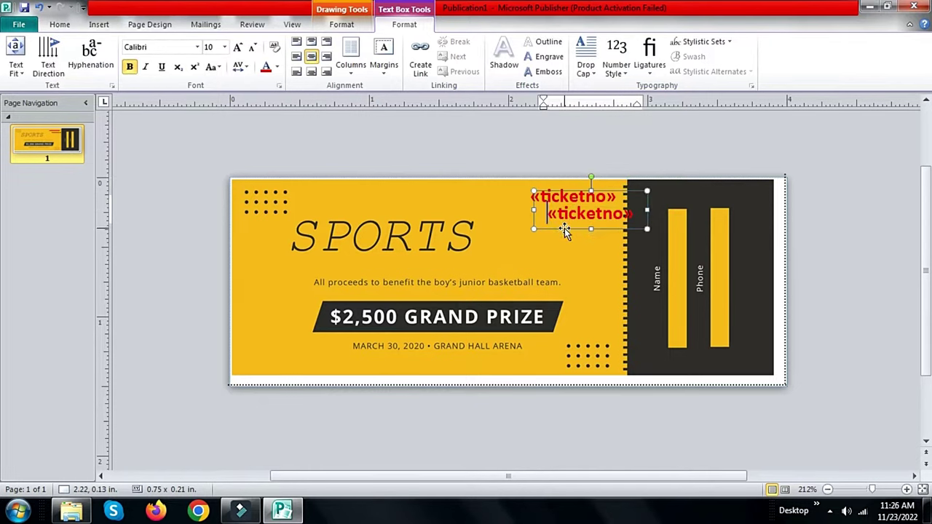
mouse_move(565, 230)
left_mouse_down()
mouse_move(758, 251)
mouse_move(695, 268)
left_mouse_up()
left_click(843, 273)
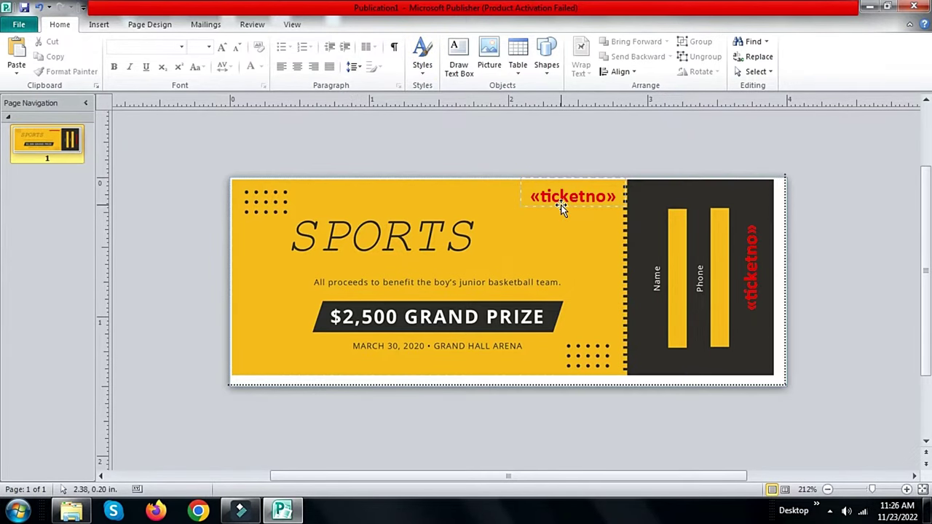
Open the print preview and zoom in on the merged ticket.
key("ctrl+p")
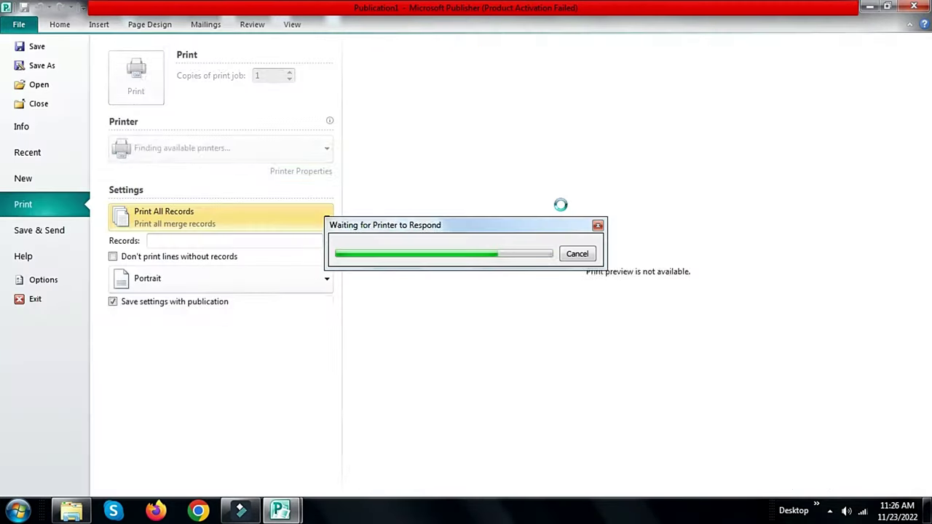
left_click(649, 266)
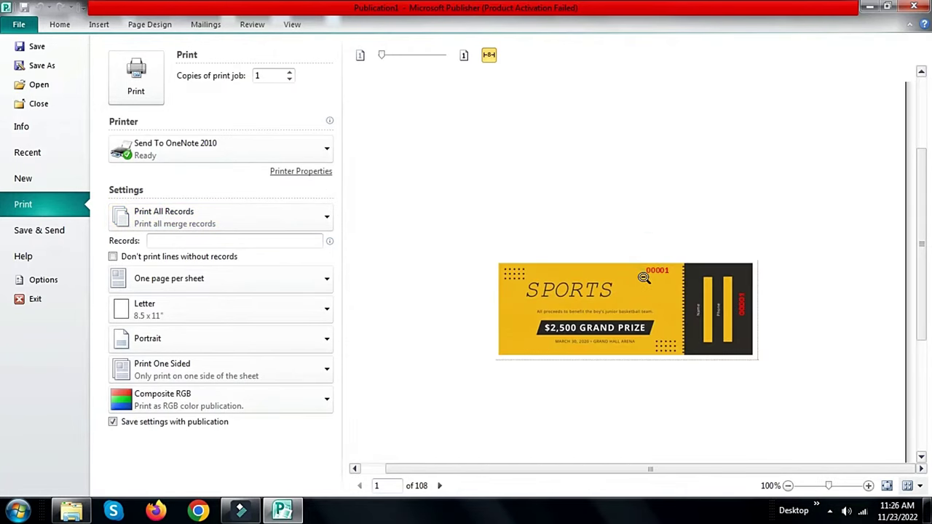
left_click(666, 276)
left_click(656, 247)
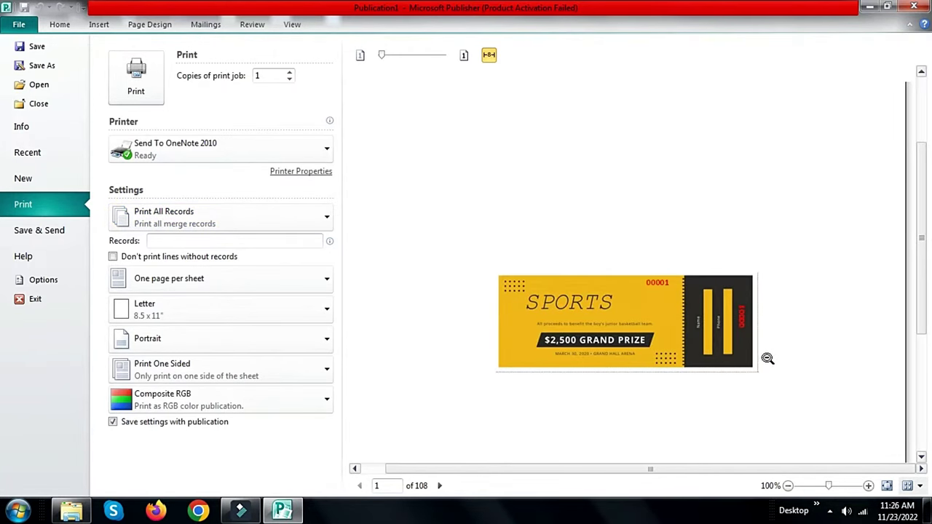
left_click(764, 357)
left_click(714, 282)
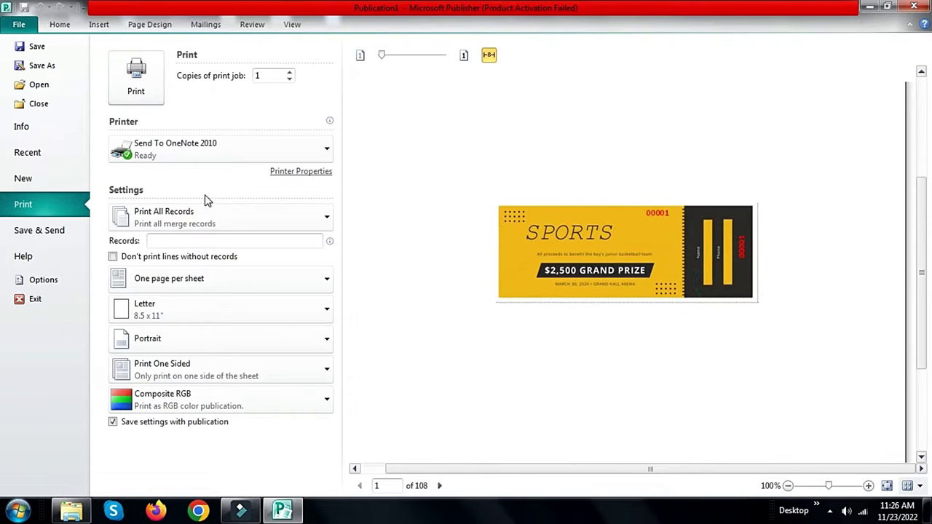
Print to Wondershare PDFelement with Multiple pages per sheet, giving 8 sheets.
left_click(193, 157)
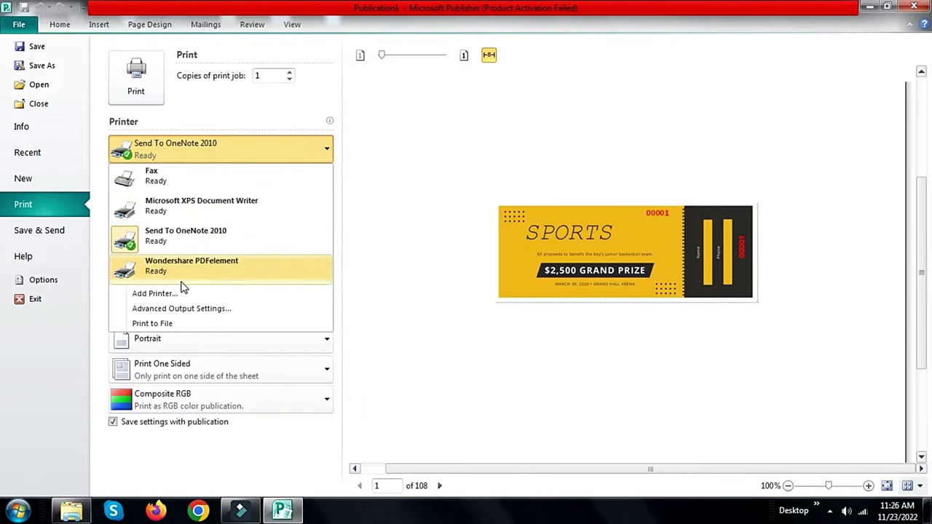
left_click(182, 281)
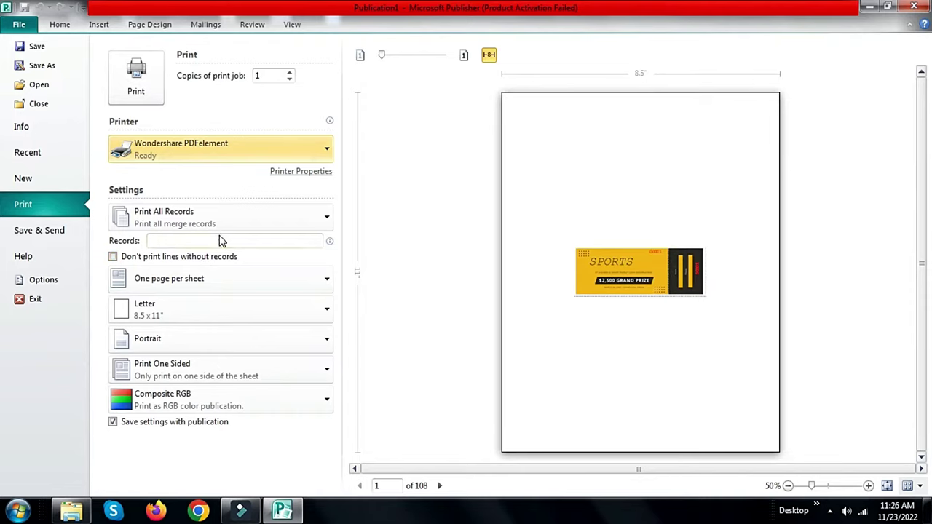
left_click(218, 225)
left_click(216, 219)
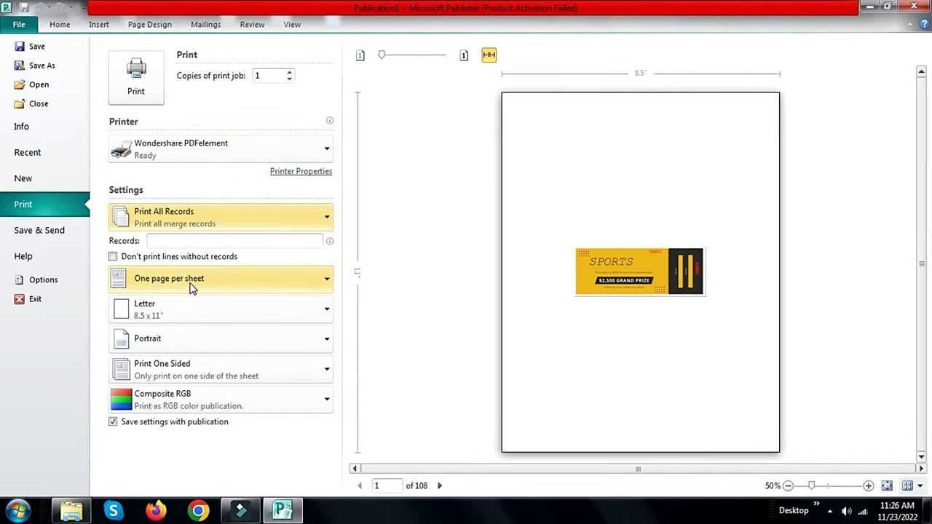
left_click(191, 284)
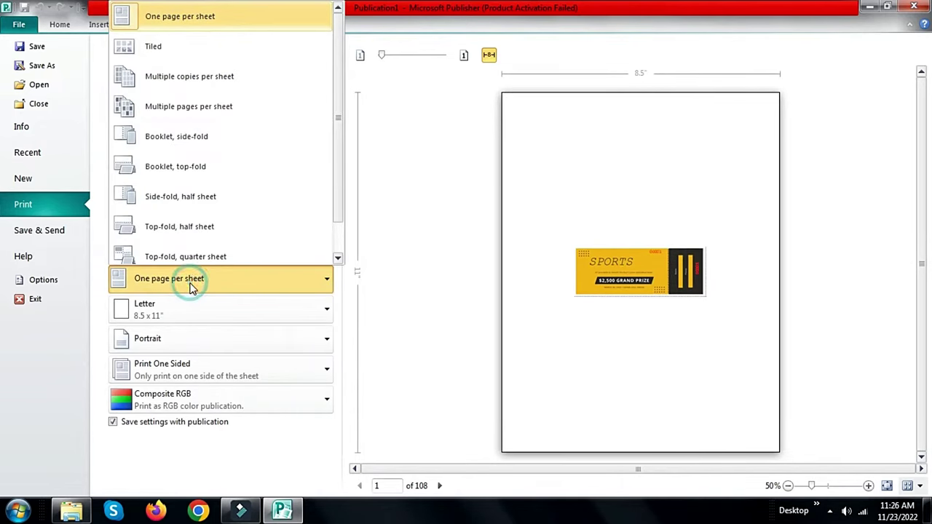
left_click(191, 107)
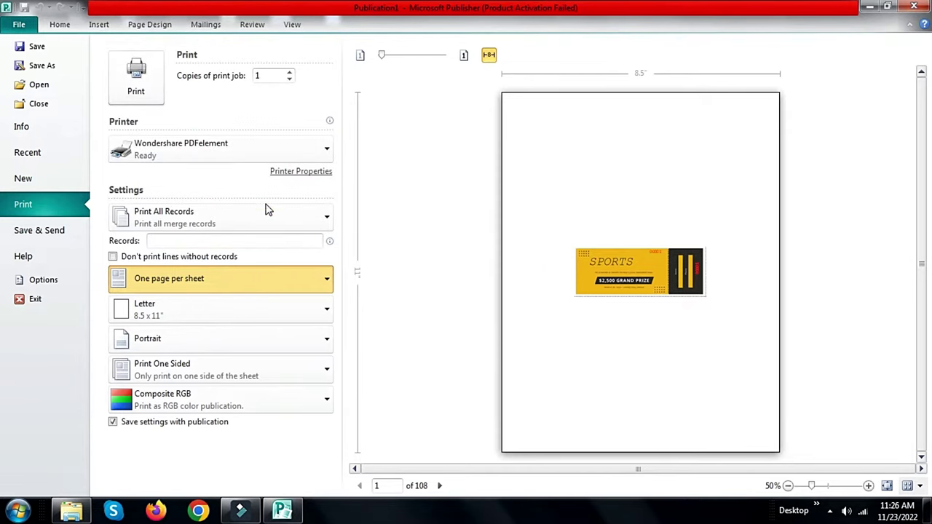
left_click(599, 124)
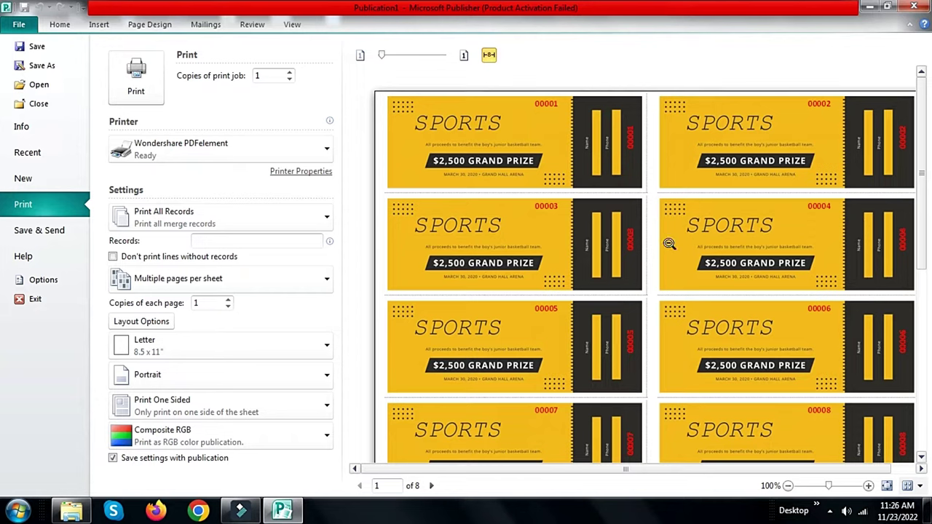
Try Multiple copies per sheet and page through the preview to sheet 5.
left_click(135, 278)
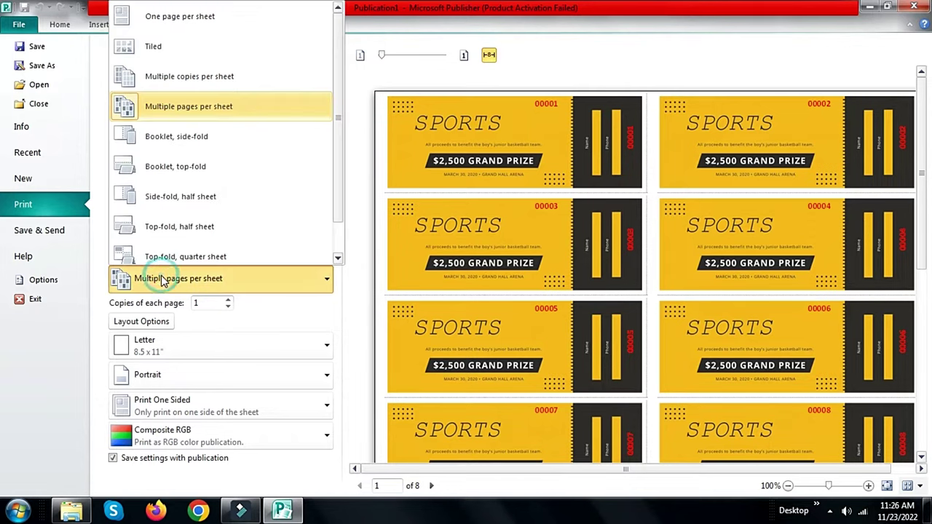
left_click(201, 79)
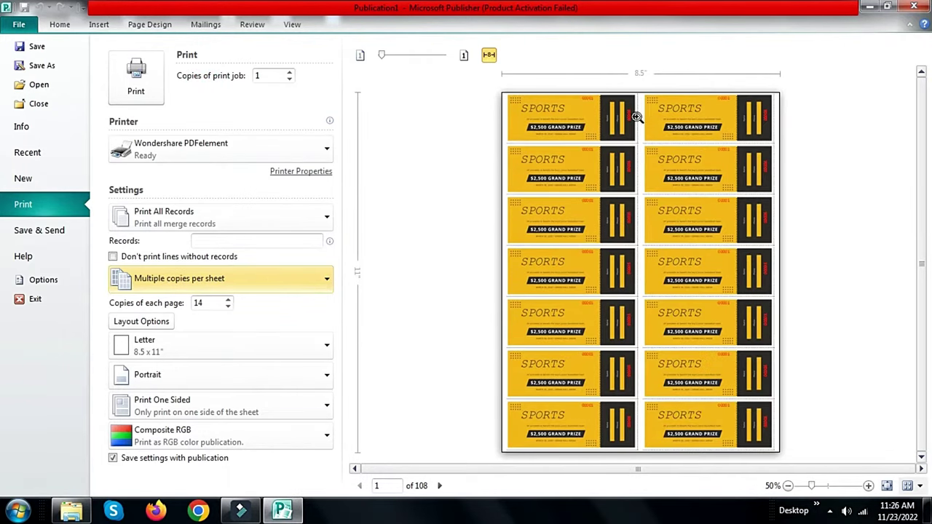
left_click(636, 116)
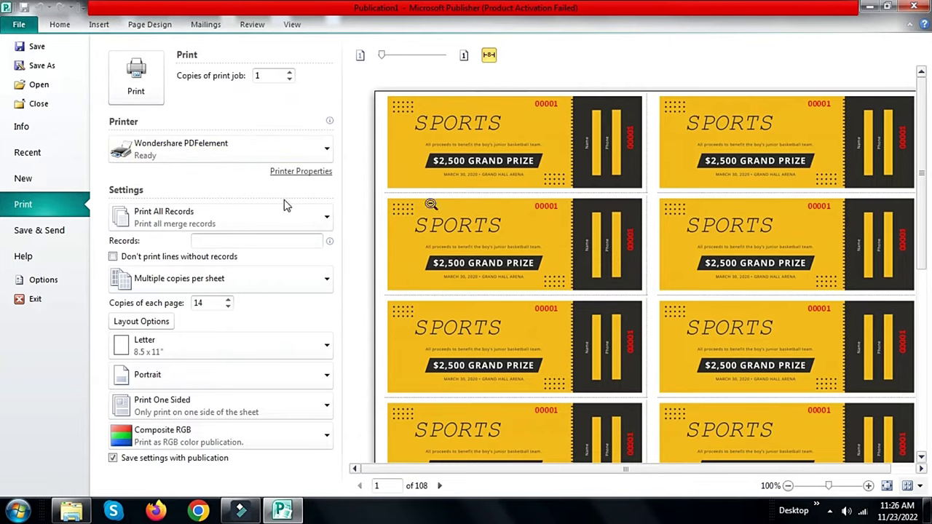
left_click(614, 196)
left_click(551, 430)
left_click(441, 486)
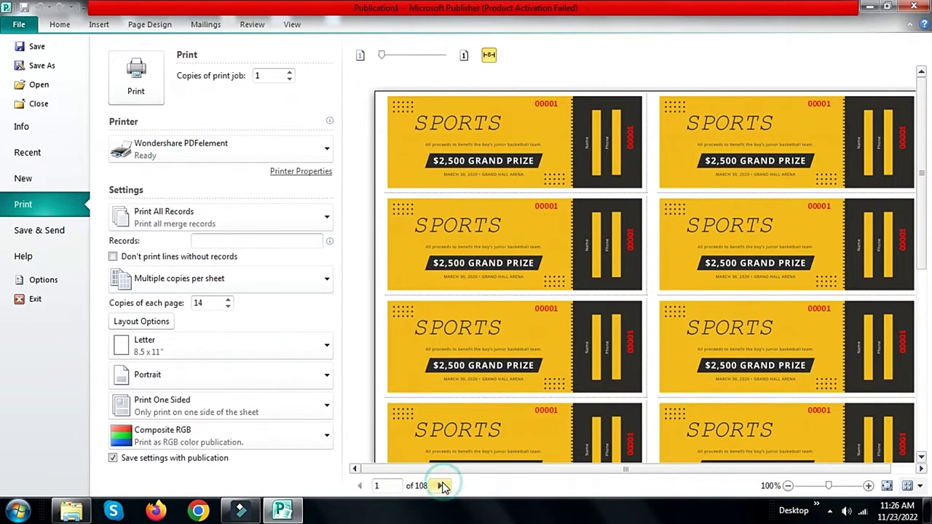
left_click(441, 486)
left_click(442, 486)
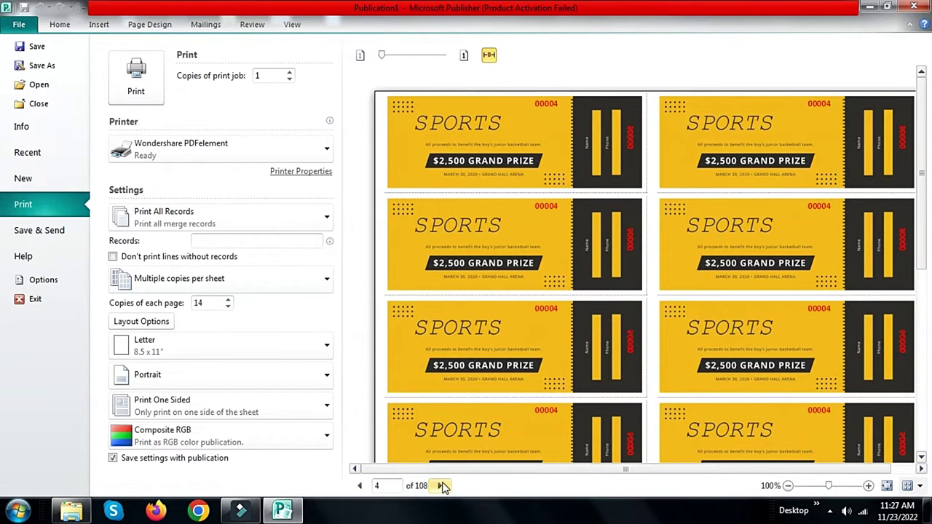
left_click(442, 486)
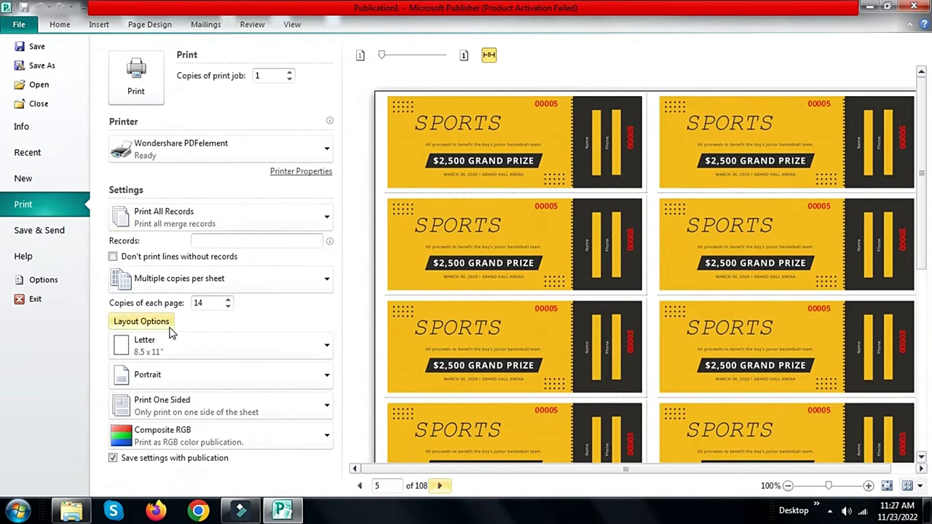
Switch back to Multiple pages per sheet and print the numbered ticket sheets to PDFelement.
left_click(170, 287)
left_click(189, 106)
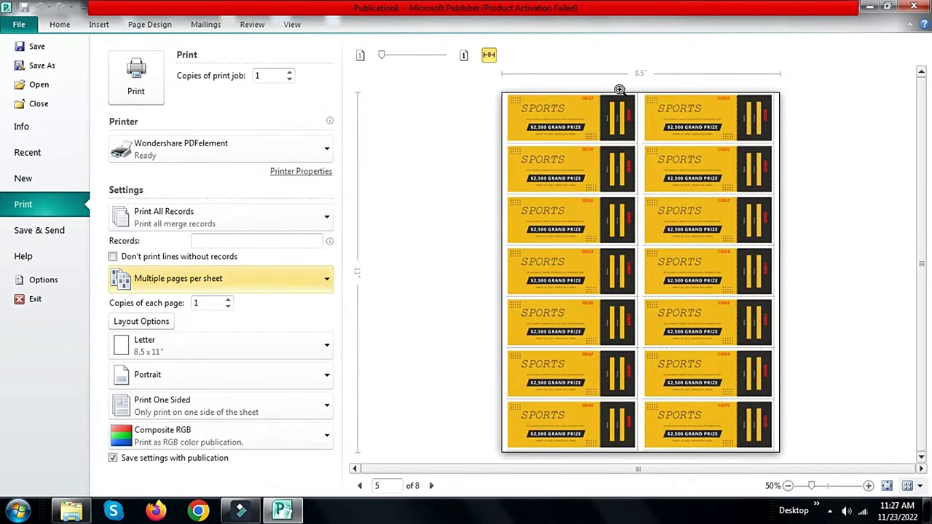
left_click(620, 89)
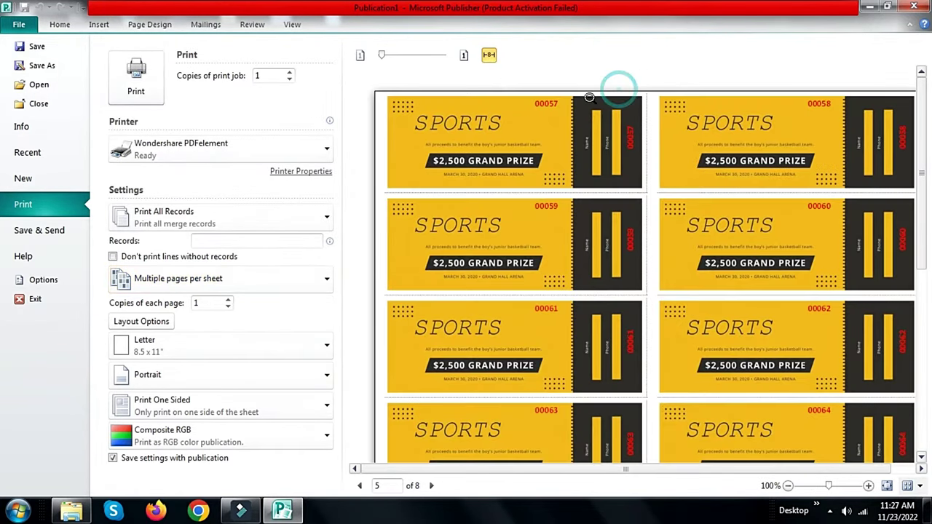
left_click(362, 486)
type("1")
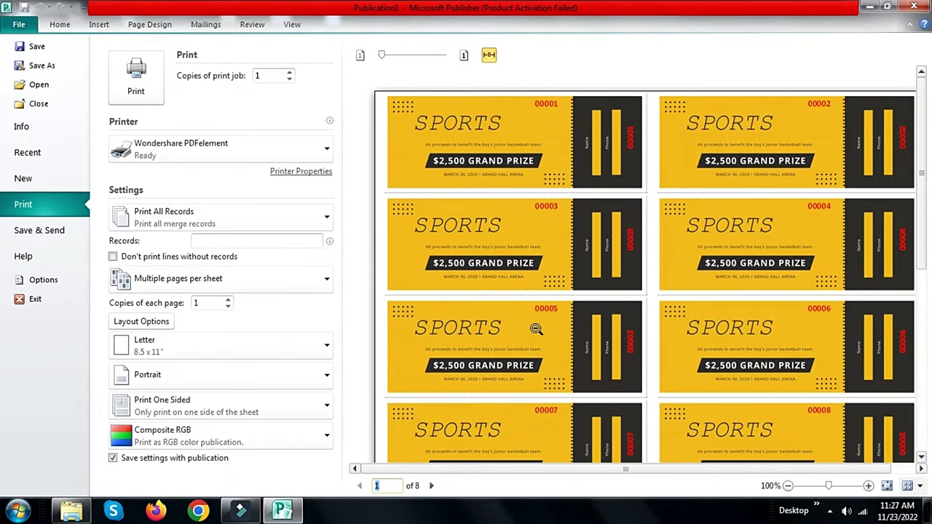
left_click(124, 87)
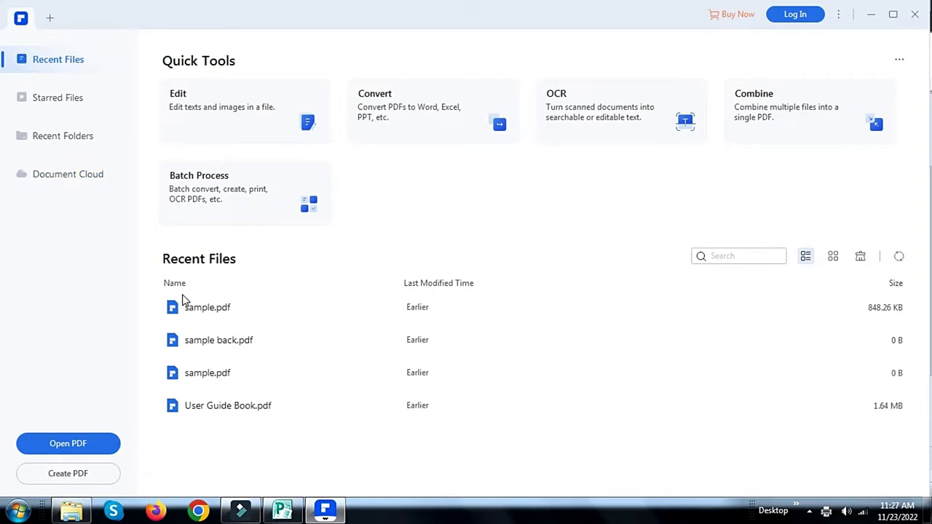
Cancel PDFelement's file browser and return to Publisher's Publication1 Info page.
left_click(218, 306)
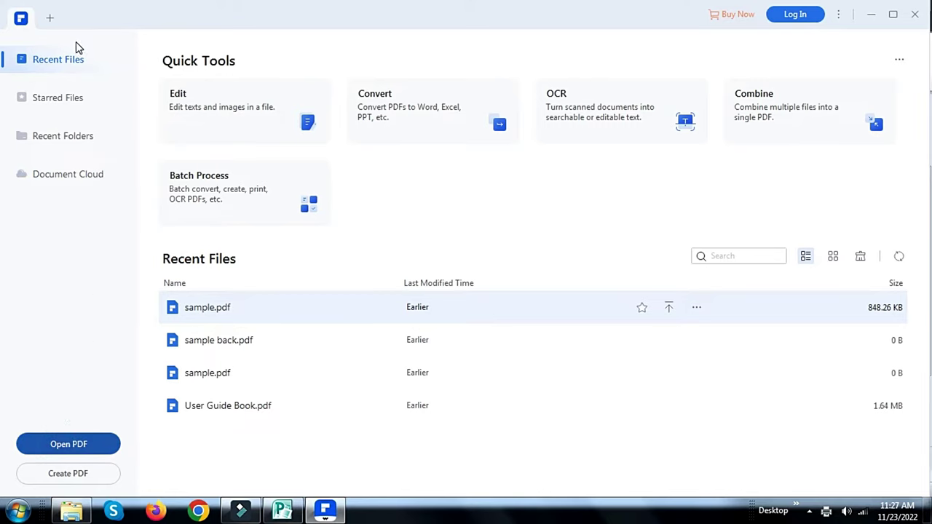
left_click(282, 509)
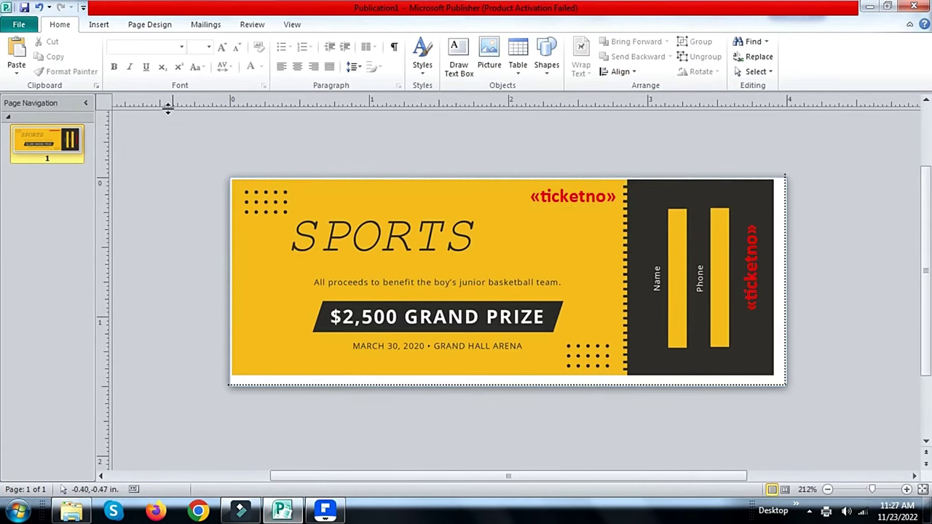
left_click(19, 24)
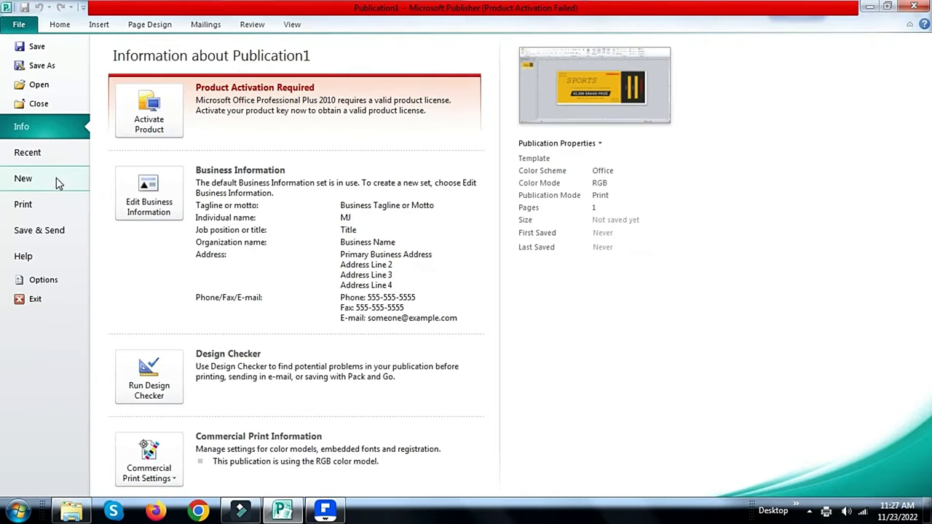
left_click(324, 511)
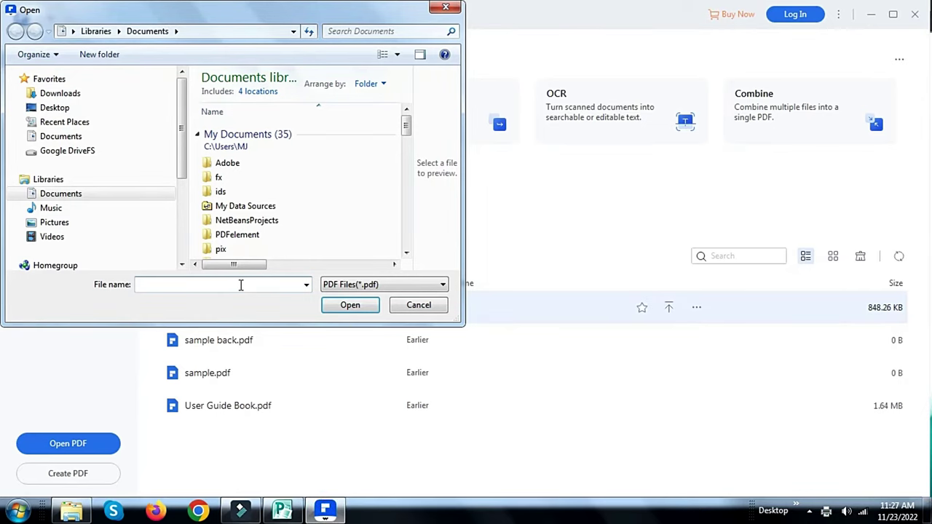
left_click(408, 305)
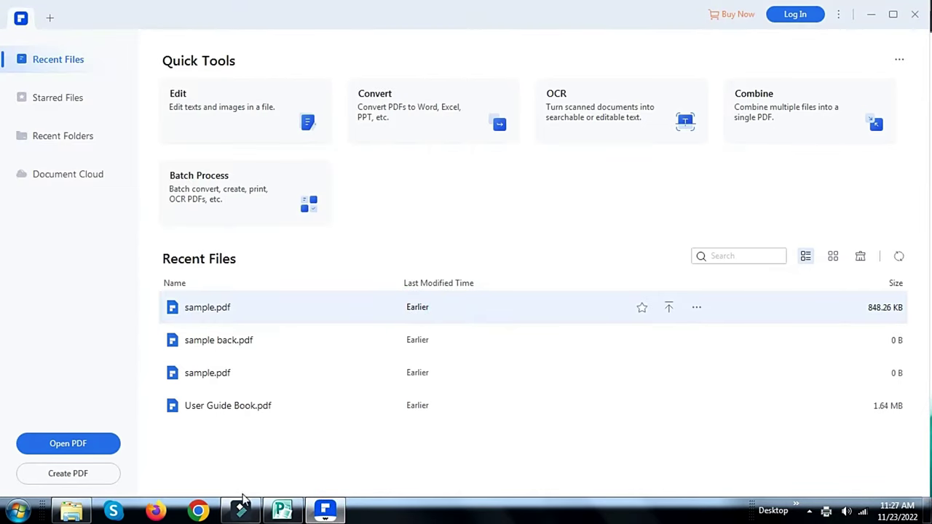
left_click(276, 511)
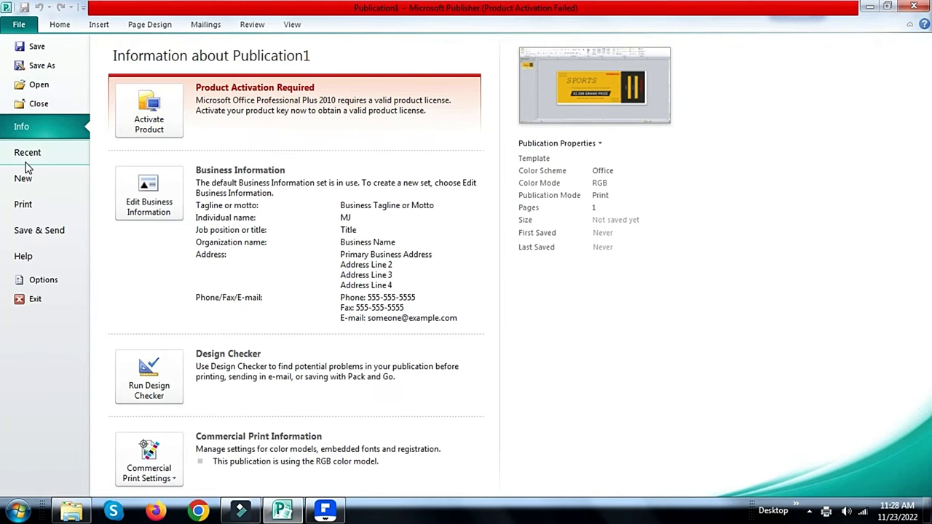
Page the print preview back to sheet 1 and print all 8 ticket sheets to PDFelement.
left_click(40, 211)
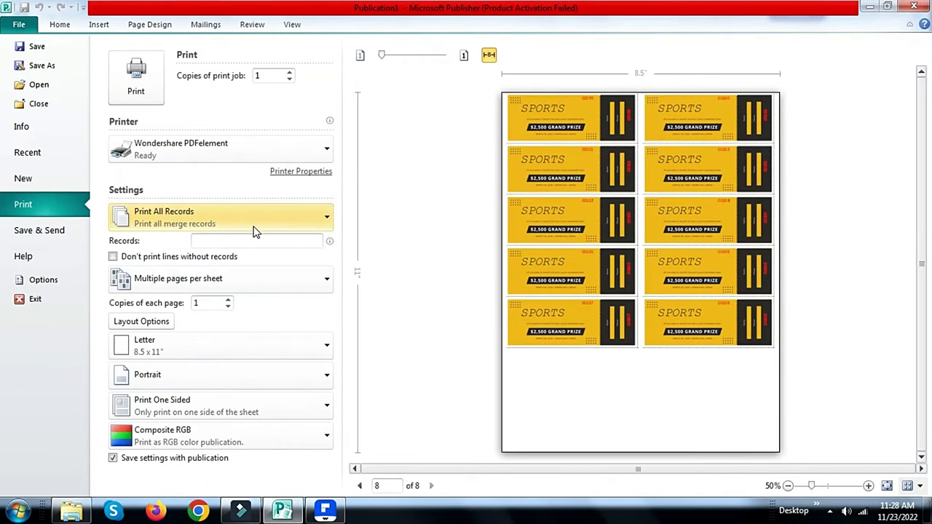
left_click(360, 486)
left_click(360, 486)
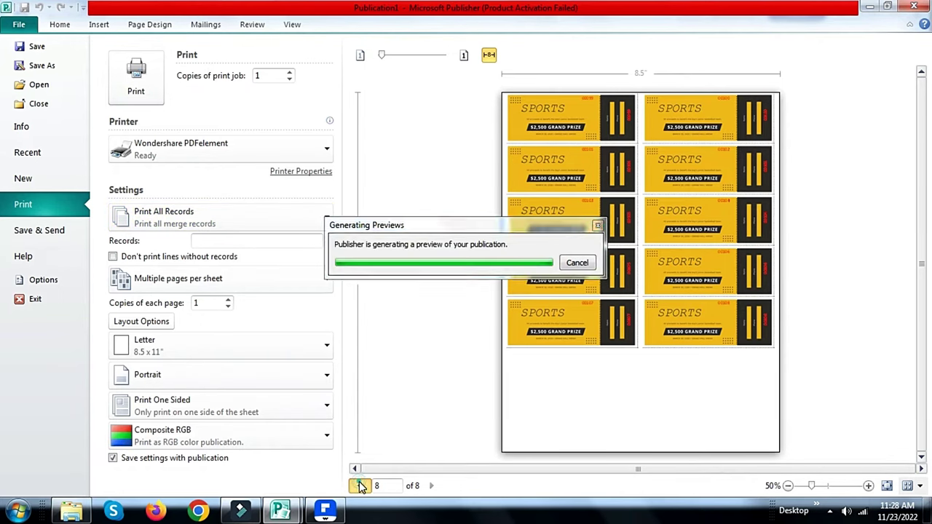
left_click(360, 486)
left_click(359, 486)
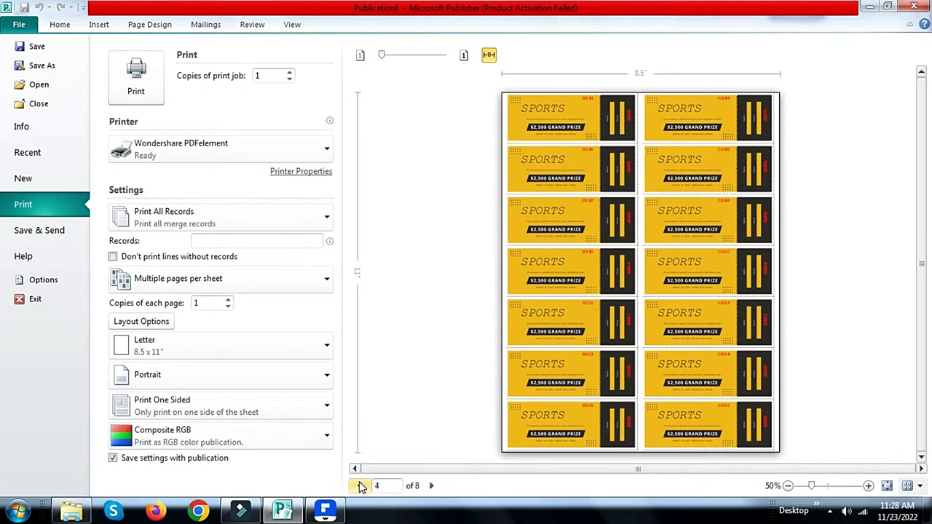
left_click(360, 486)
left_click(359, 485)
left_click(360, 485)
left_click(359, 486)
left_click(138, 80)
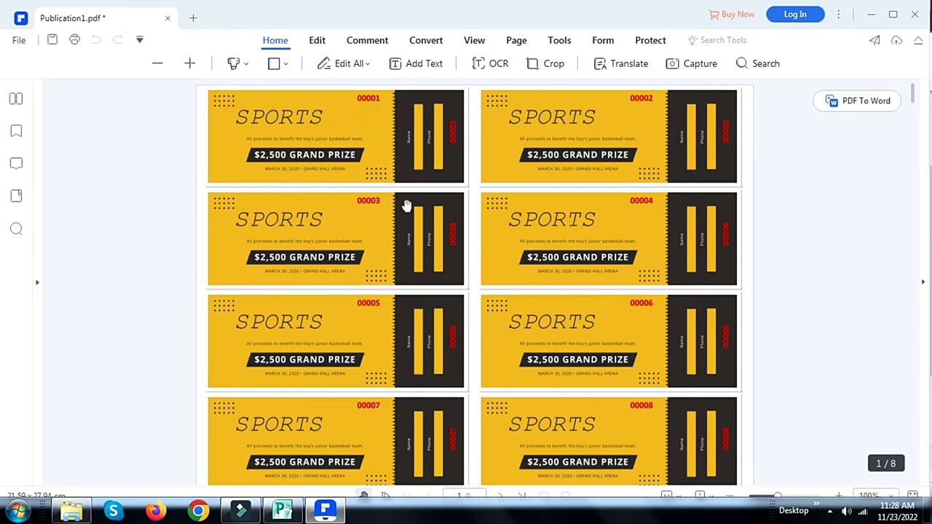
Scroll through Publication1.pdf to page 8, ending with tickets 00107 and 00108.
scroll(476, 265, "down", 3)
scroll(477, 265, "down", 3)
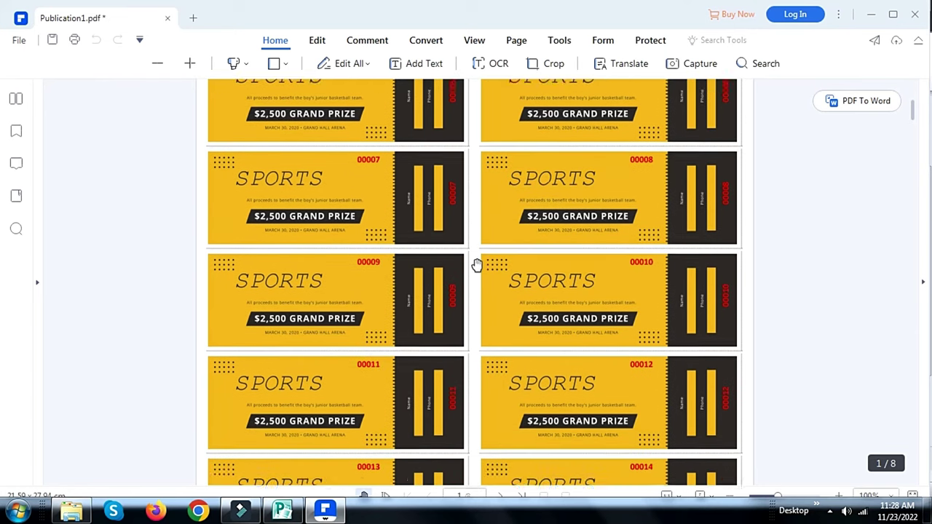
scroll(476, 265, "down", 4)
scroll(477, 265, "down", 2)
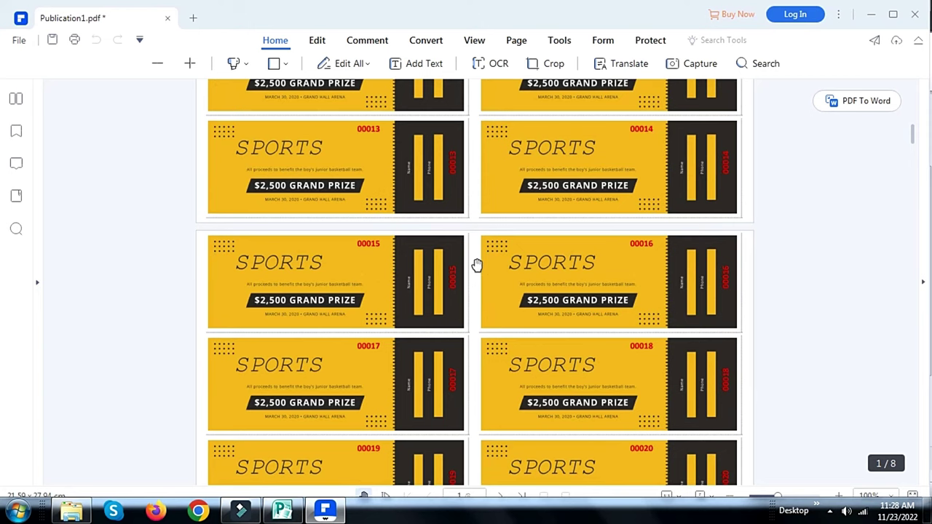
scroll(476, 265, "down", 3)
scroll(477, 265, "down", 3)
scroll(476, 265, "down", 4)
scroll(476, 265, "down", 3)
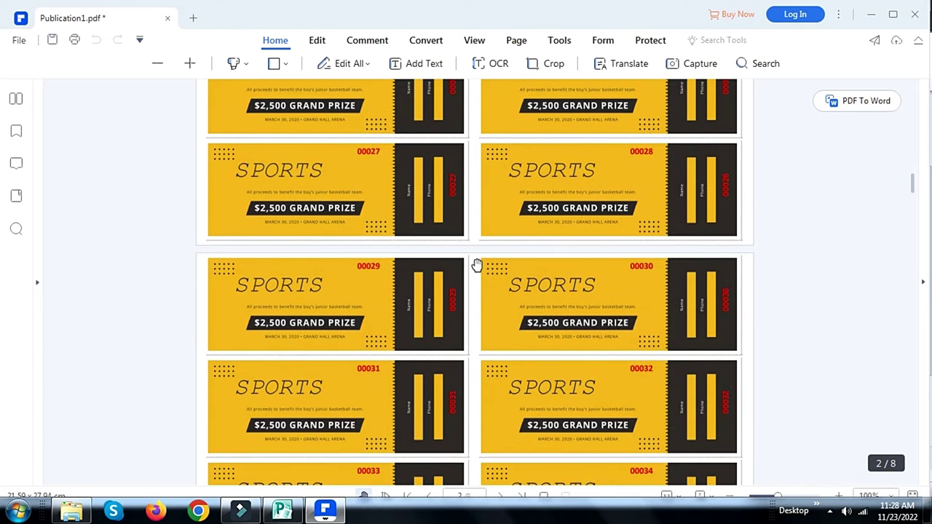
scroll(477, 265, "down", 2)
scroll(477, 265, "down", 3)
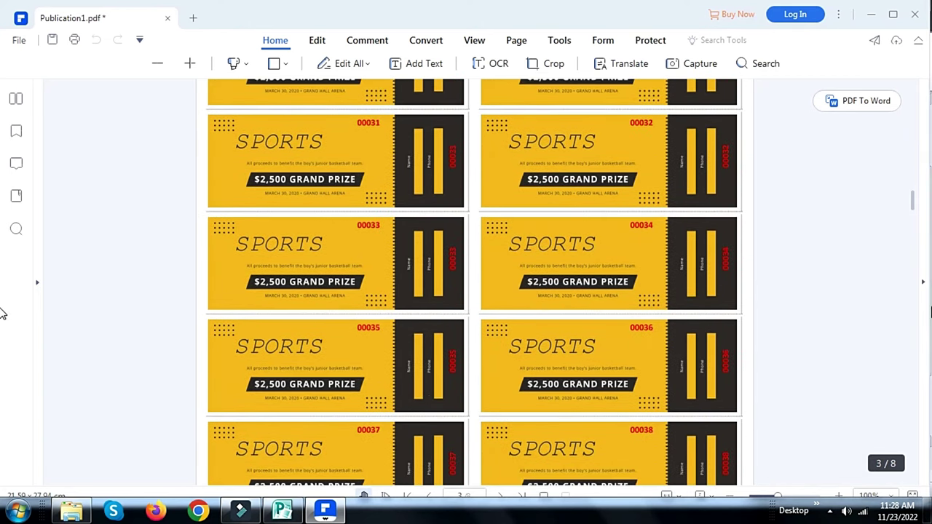
left_click_drag(915, 207, 910, 473)
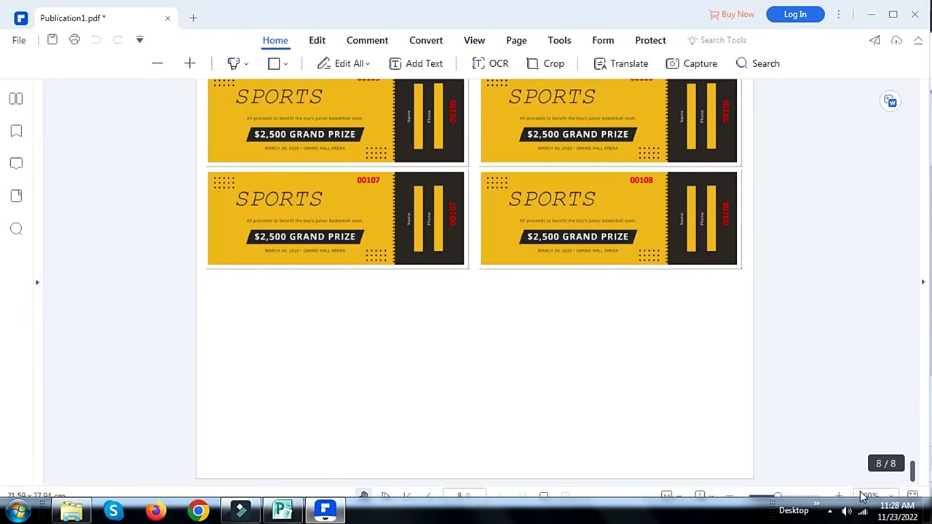